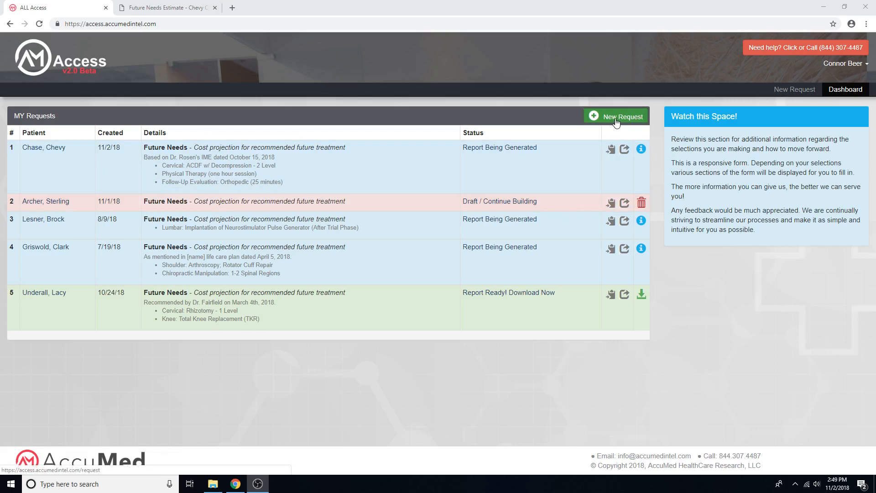
Step: Start a new FutureNeeds request with the Standard Report option and no expert witness disclosure
{"action": "left_click", "coordinate": [616, 121]}
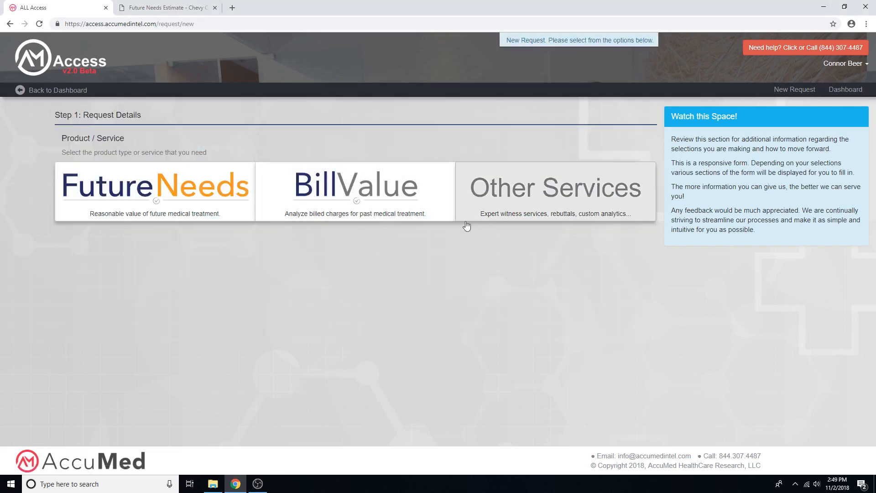
{"action": "left_click", "coordinate": [208, 195]}
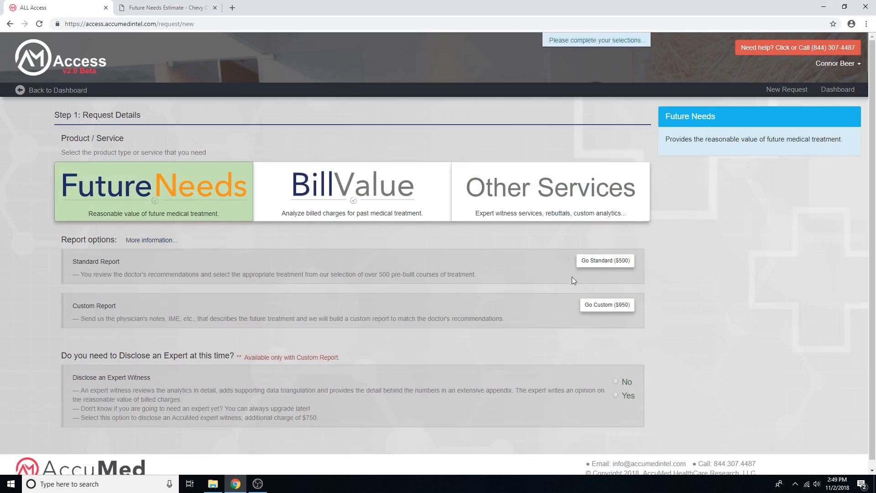
{"action": "left_click", "coordinate": [608, 261]}
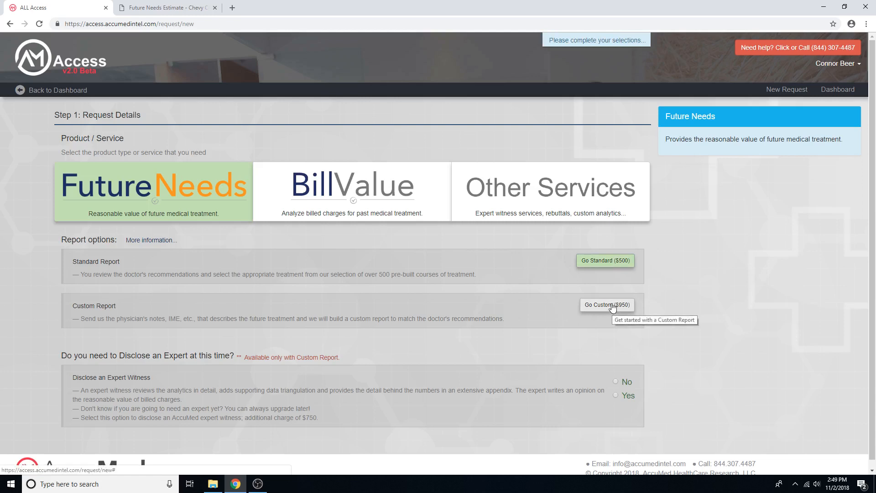
{"action": "left_click", "coordinate": [615, 381]}
Step: Enter the patient's first and last name and set the sex to Male
{"action": "scroll", "coordinate": [441, 360], "scroll_direction": "down", "scroll_amount": 5}
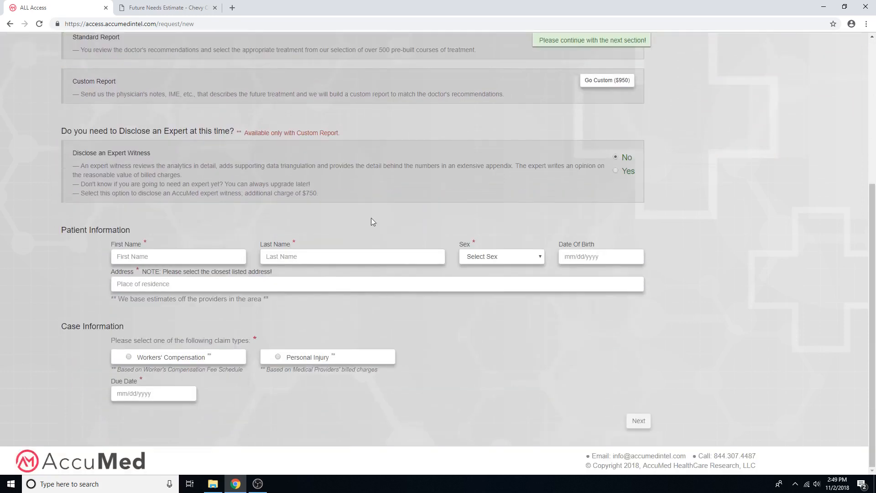
{"action": "left_click", "coordinate": [157, 257]}
{"action": "type", "text": "Chevy"}
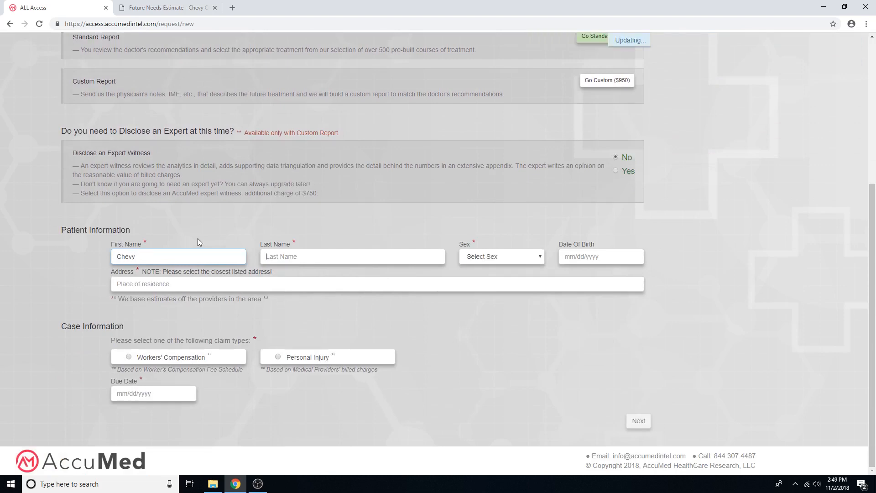
{"action": "key", "text": "Tab"}
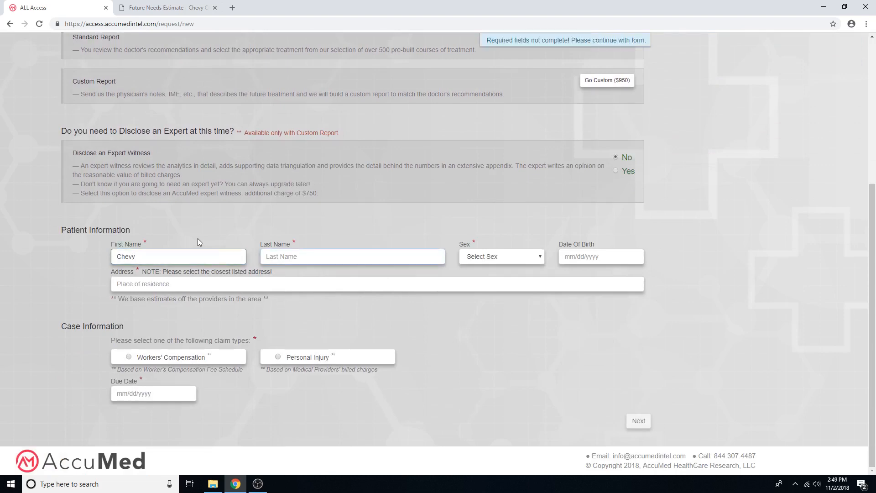
{"action": "type", "text": "Chase"}
{"action": "left_click", "coordinate": [495, 259]}
{"action": "left_click", "coordinate": [520, 275]}
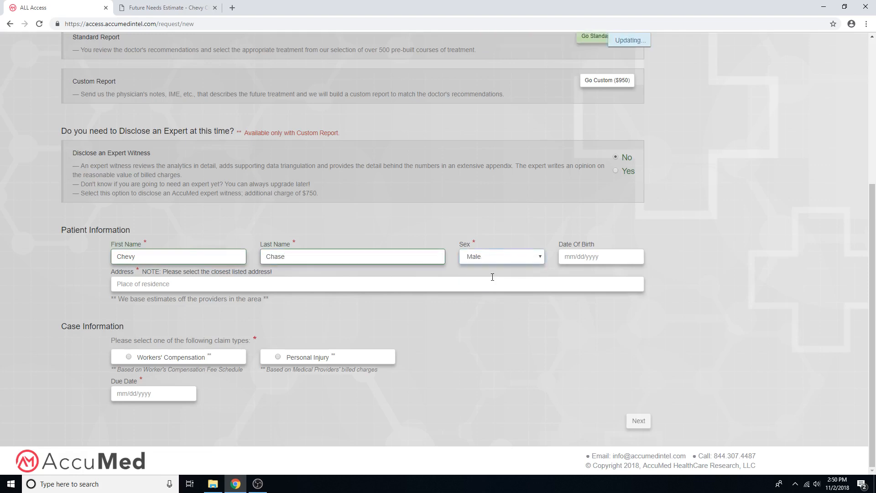
Step: Fill in the patient's date of birth and choose the matching suggested address as the place of residence
{"action": "left_click", "coordinate": [598, 257]}
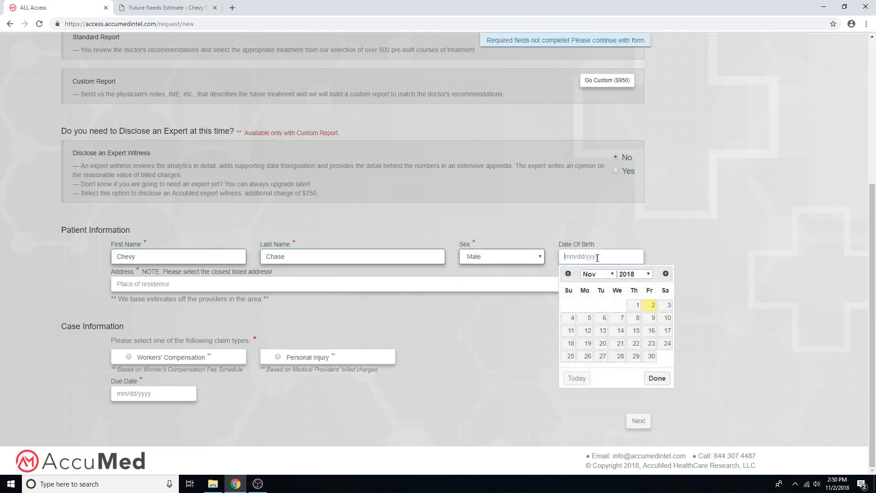
{"action": "left_click", "coordinate": [648, 274]}
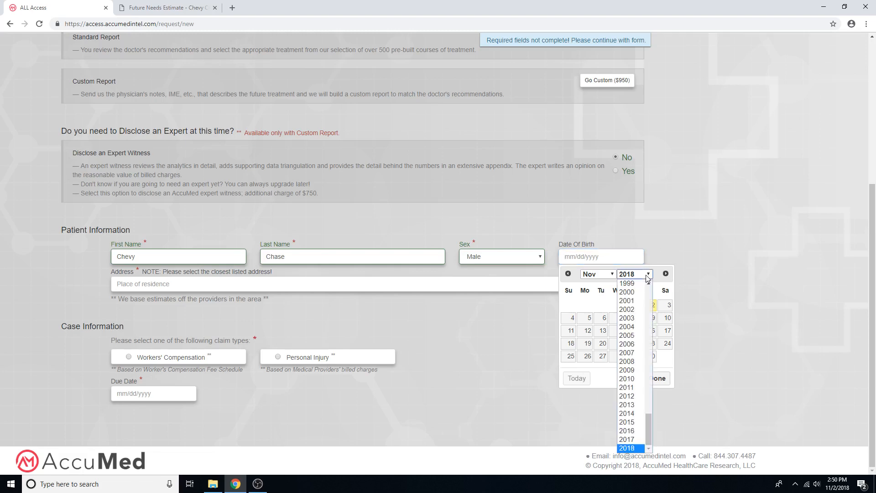
{"action": "left_click", "coordinate": [636, 294]}
{"action": "left_click", "coordinate": [633, 305]}
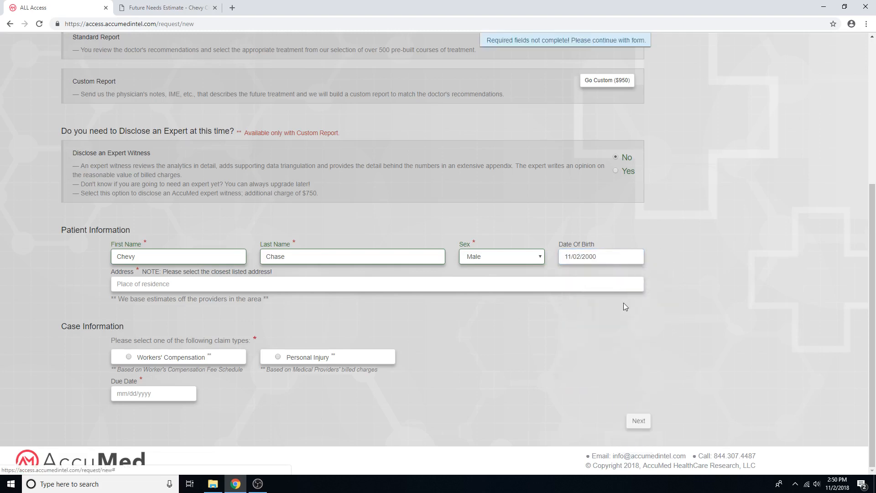
{"action": "left_click", "coordinate": [143, 286]}
{"action": "type", "text": "Malibu, C"}
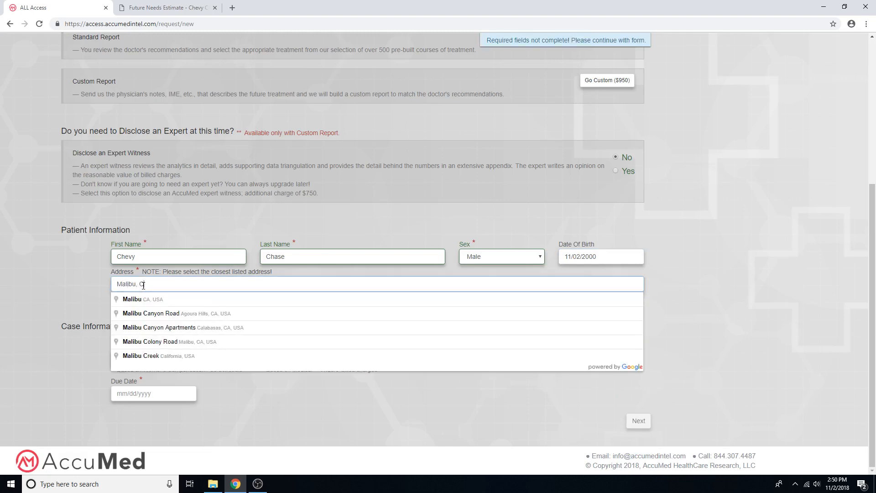
{"action": "left_click", "coordinate": [162, 299]}
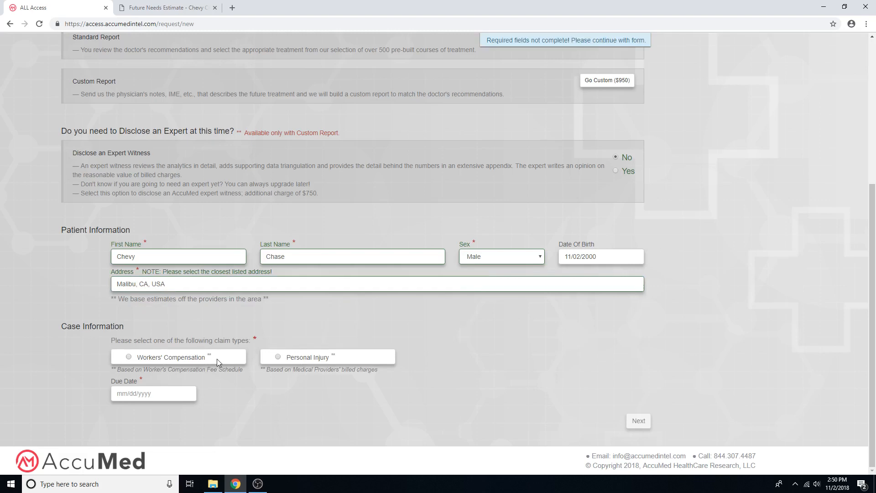
Step: Complete the case information as Personal Injury due 11/05/2018, and proceed to the procedure search without sharing the request
{"action": "left_click", "coordinate": [278, 357]}
{"action": "left_click", "coordinate": [137, 394]}
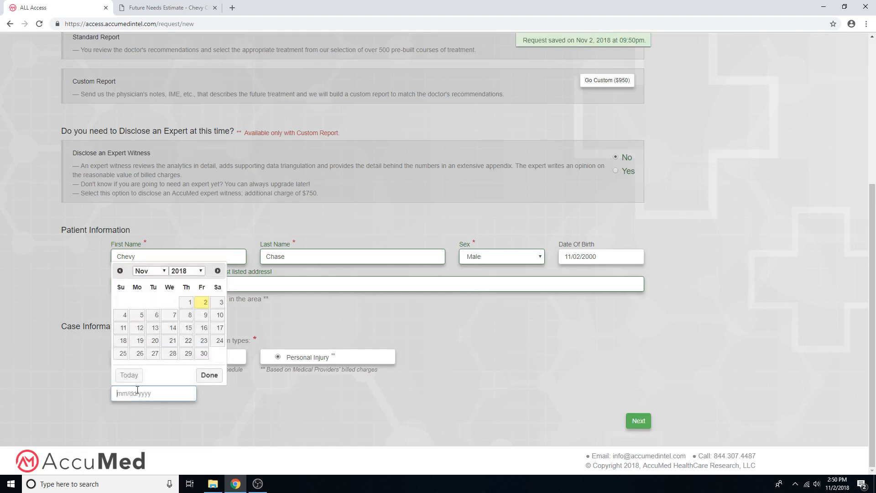
{"action": "left_click", "coordinate": [140, 314]}
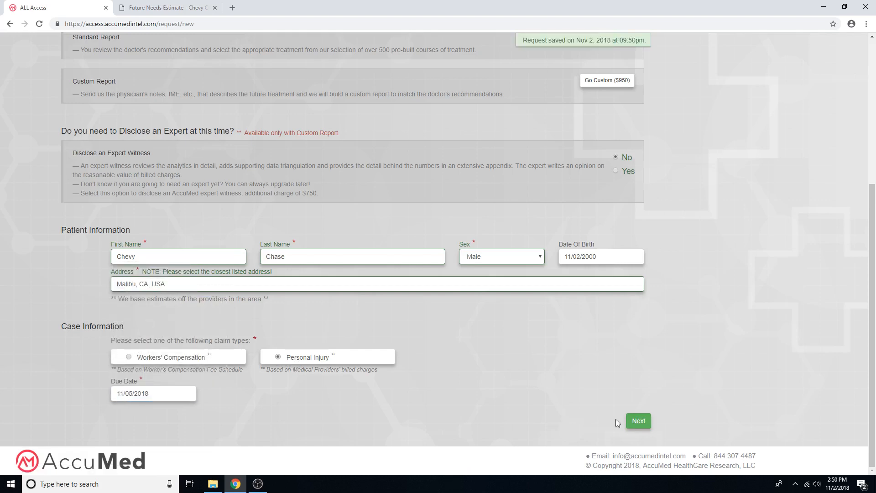
{"action": "left_click", "coordinate": [639, 421]}
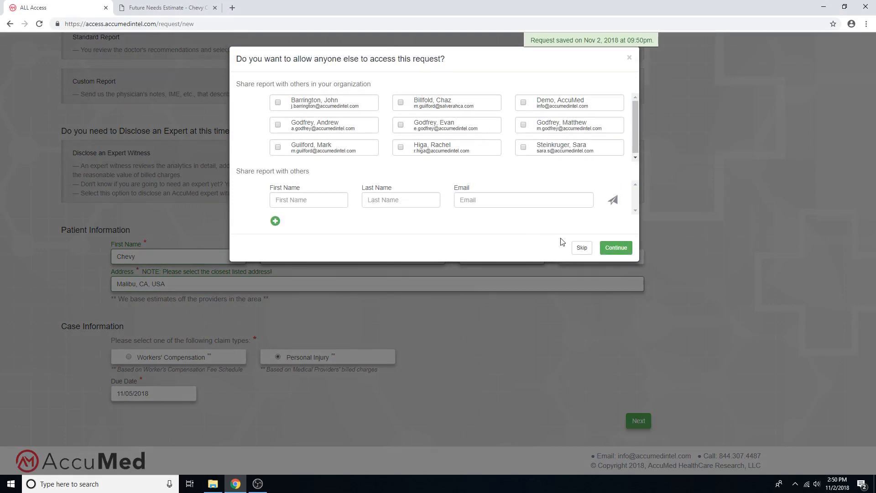
{"action": "left_click", "coordinate": [581, 250]}
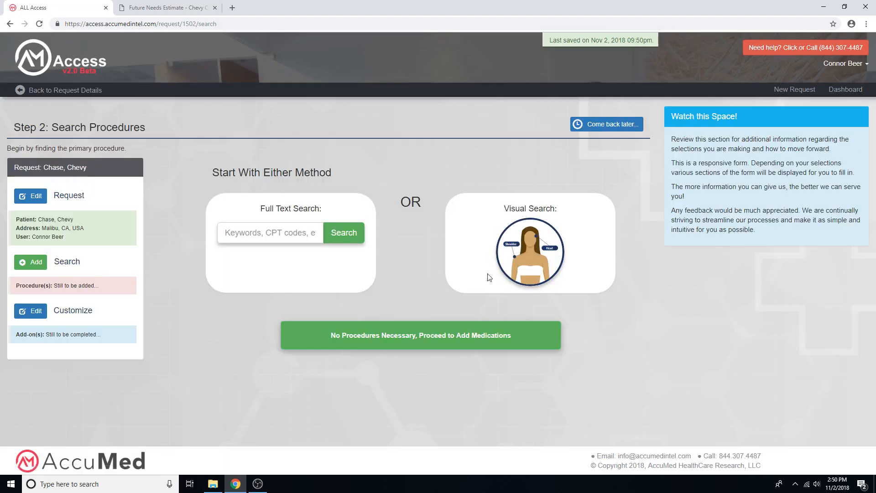
Step: Search the procedures for "acdf" and add Cervical: ACDF w/ Decompression - 2 Level to the report
{"action": "left_click", "coordinate": [259, 234]}
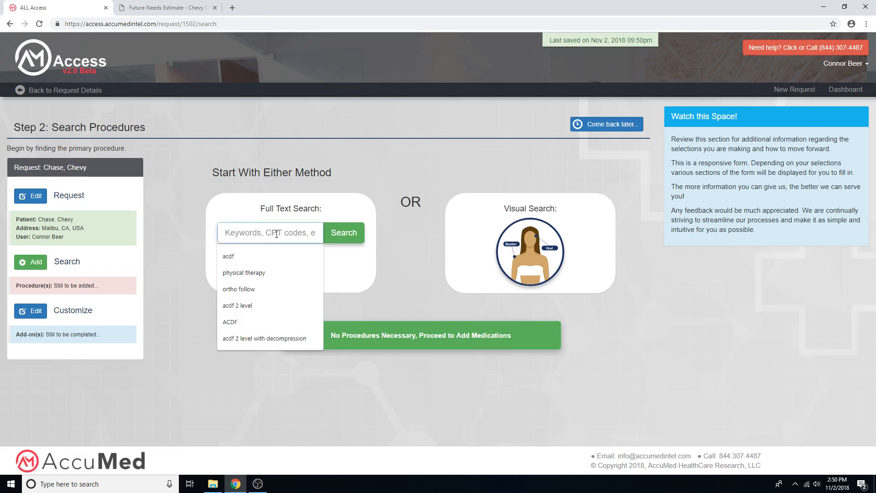
{"action": "left_click", "coordinate": [265, 254]}
{"action": "key", "text": "Return"}
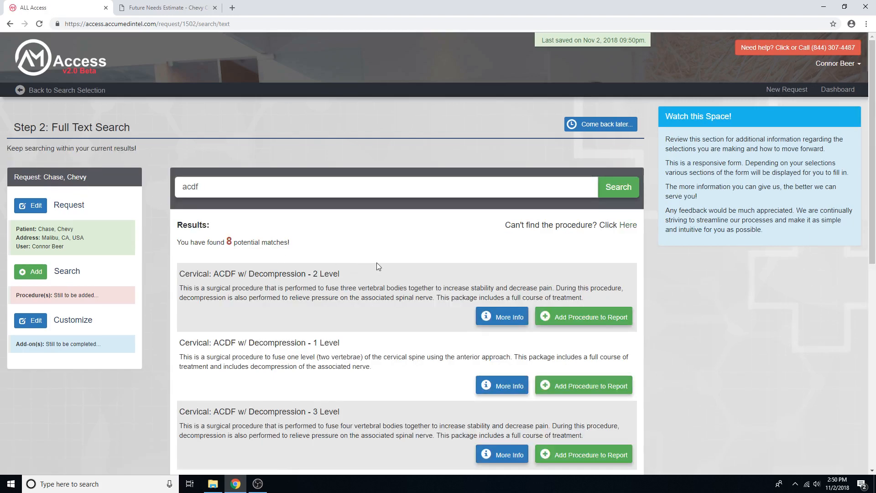
{"action": "scroll", "coordinate": [376, 262], "scroll_direction": "down", "scroll_amount": 2}
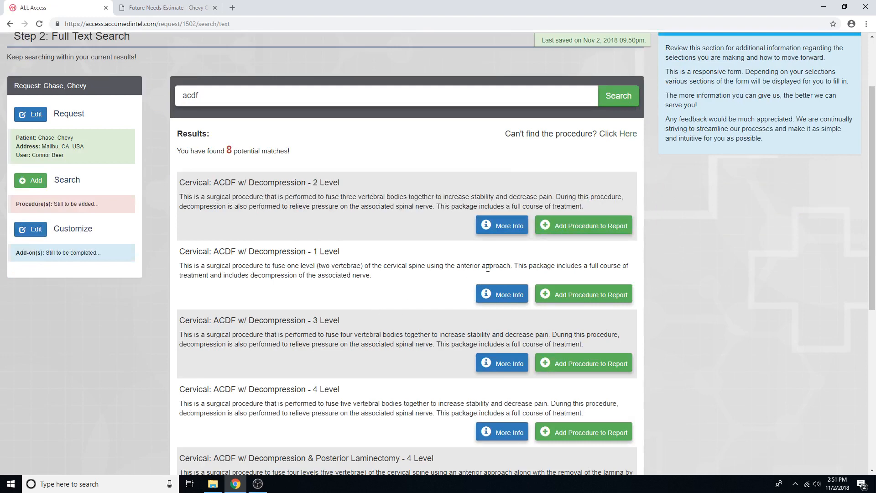
{"action": "scroll", "coordinate": [564, 267], "scroll_direction": "up", "scroll_amount": 2}
{"action": "left_click", "coordinate": [573, 321]}
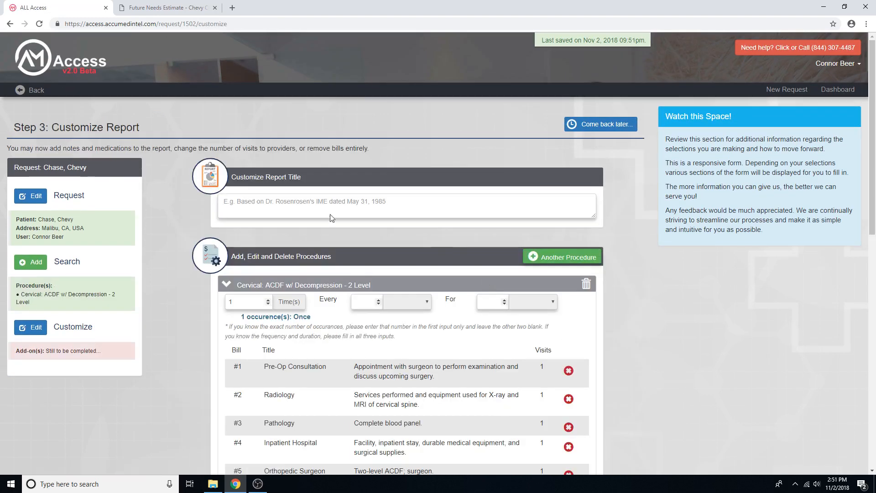
Step: Title the report as based on the doctor's IME dated October 15, 2018, including the doctor's name
{"action": "left_click", "coordinate": [310, 208]}
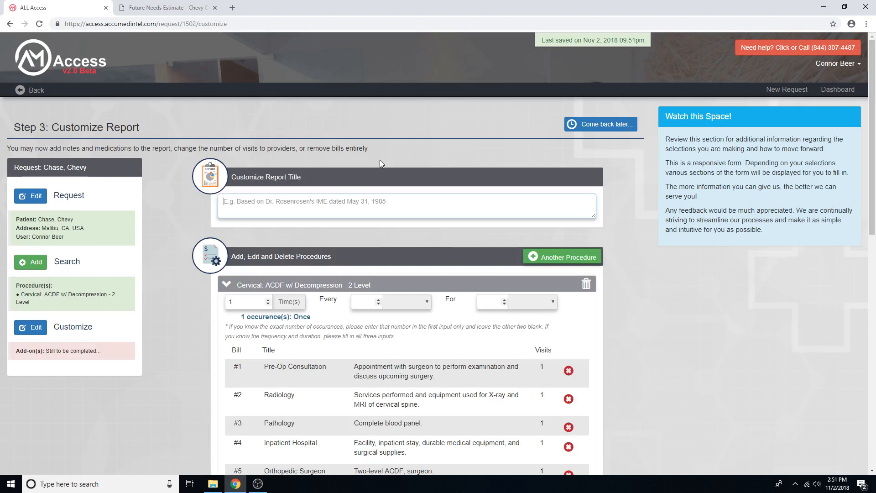
{"action": "type", "text": "Ba"}
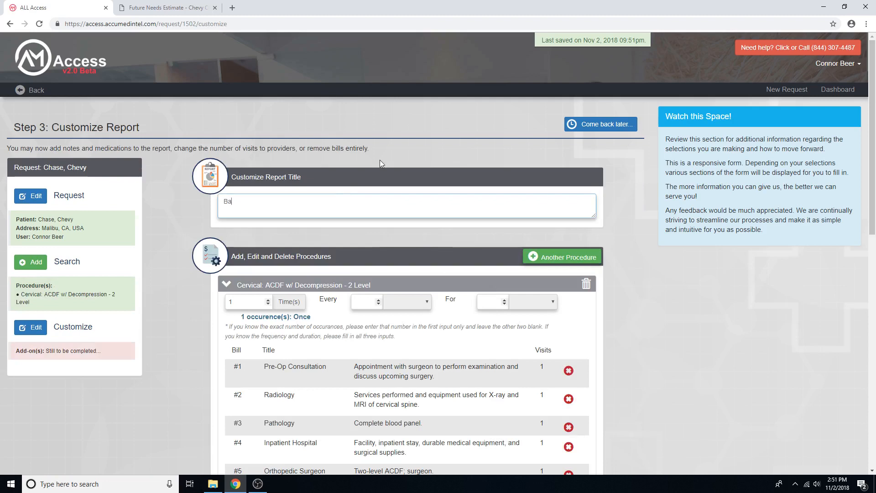
{"action": "type", "text": "sed on Dr. Rosen's IME dated Oc"}
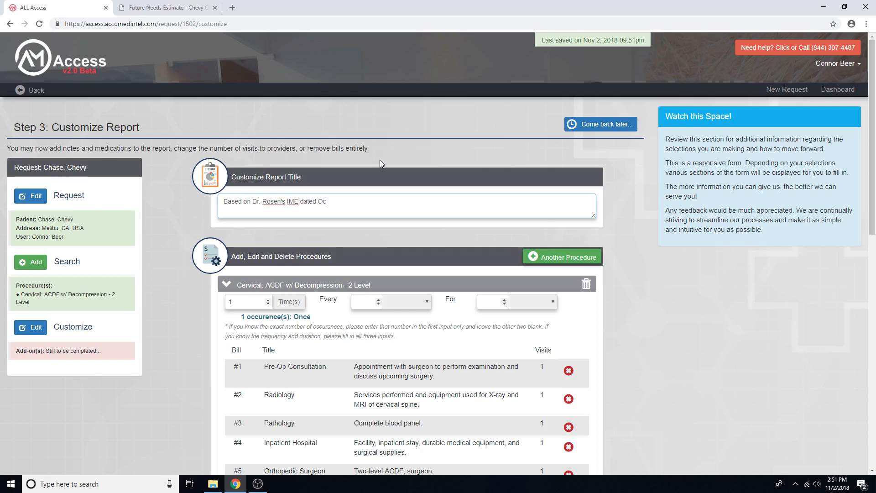
{"action": "type", "text": "tober 15, 2018"}
Step: Remove the Physical Therapy - Initial Eval and Physical Therapy - 12 Visits bills from the cervical ACDF procedure
{"action": "scroll", "coordinate": [336, 247], "scroll_direction": "down", "scroll_amount": 2}
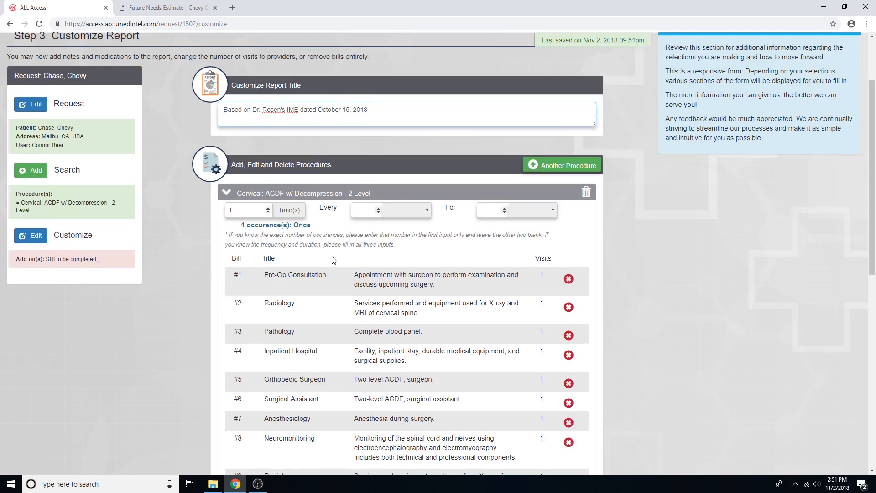
{"action": "scroll", "coordinate": [193, 237], "scroll_direction": "down", "scroll_amount": 2}
{"action": "scroll", "coordinate": [221, 289], "scroll_direction": "down", "scroll_amount": 2}
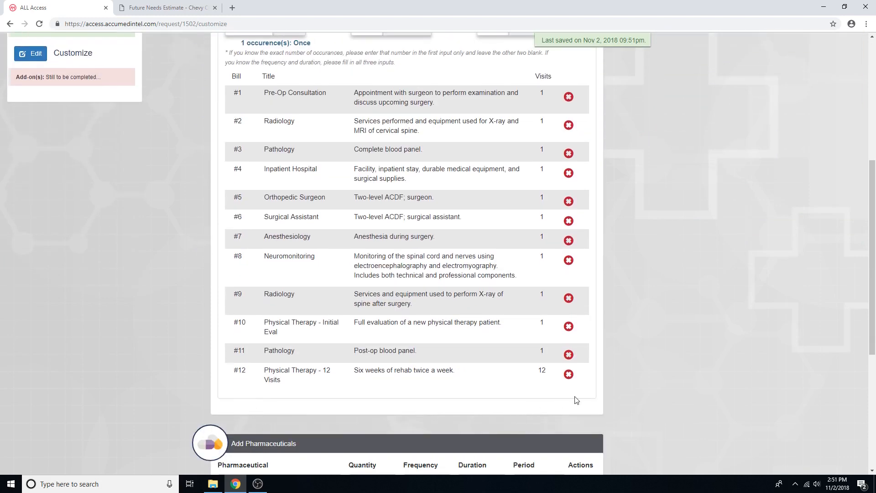
{"action": "left_click", "coordinate": [569, 326]}
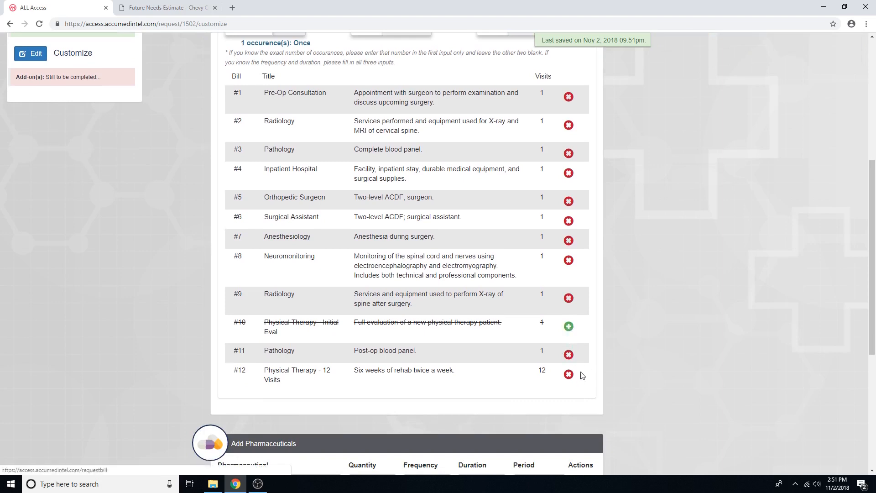
{"action": "left_click", "coordinate": [568, 375]}
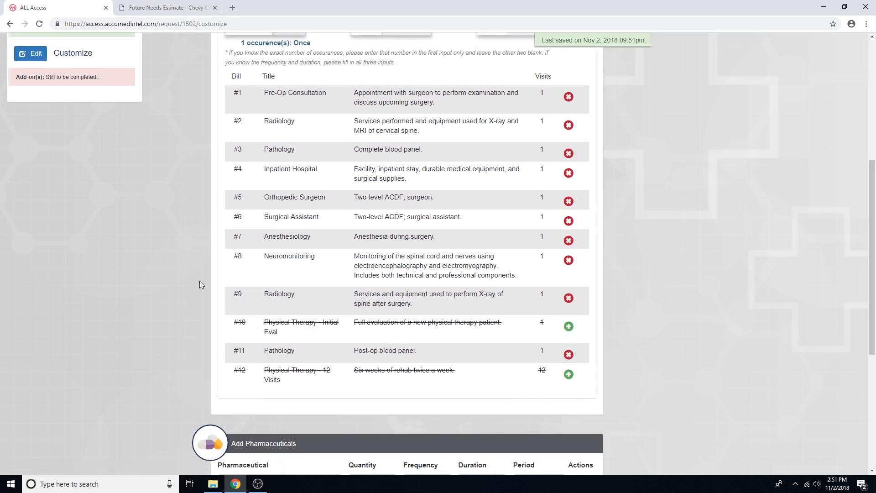
Step: Search the procedures for "physical therapy" and add Physical Therapy (one hour session) to the report
{"action": "scroll", "coordinate": [199, 281], "scroll_direction": "up", "scroll_amount": 5}
{"action": "left_click", "coordinate": [30, 215]}
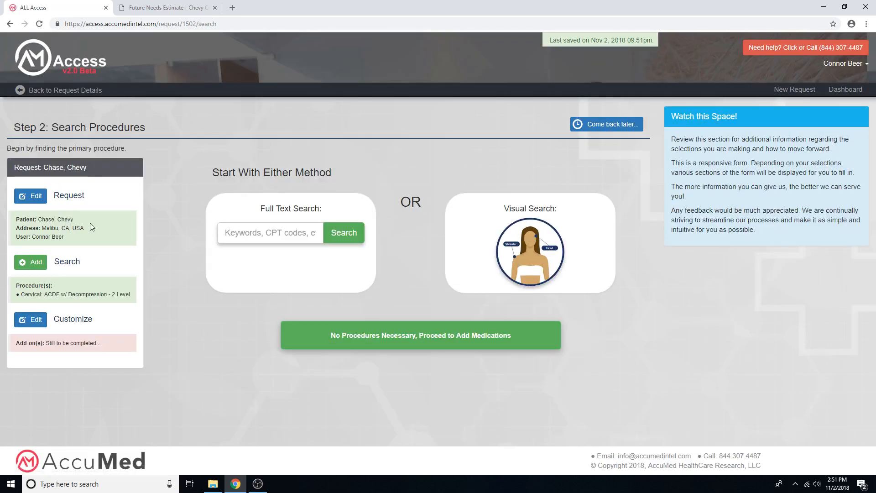
{"action": "left_click", "coordinate": [243, 238]}
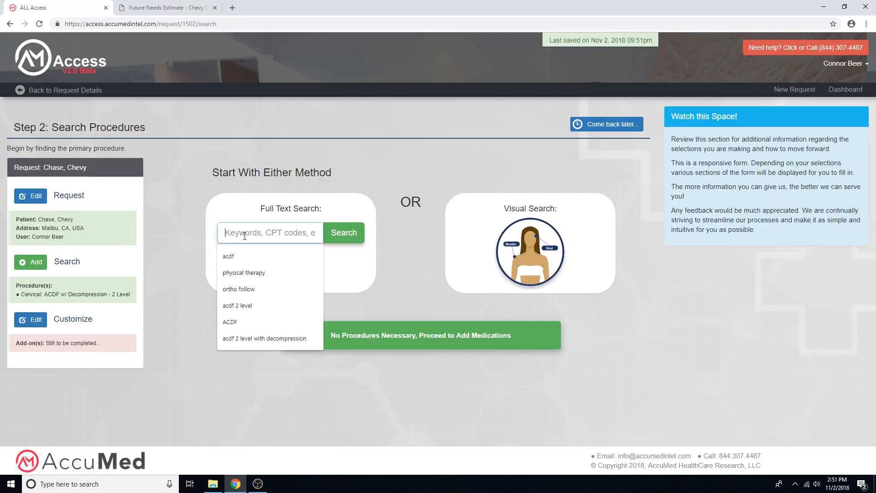
{"action": "left_click", "coordinate": [249, 273]}
{"action": "key", "text": "Return"}
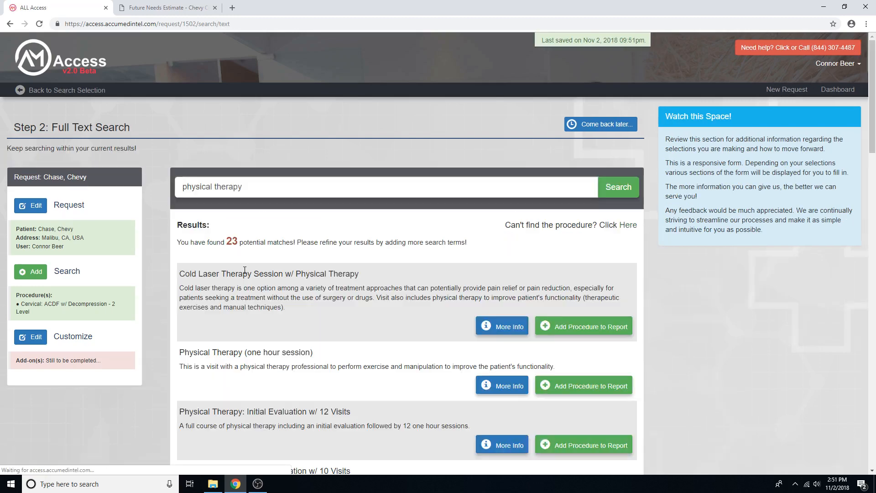
{"action": "left_click", "coordinate": [593, 387]}
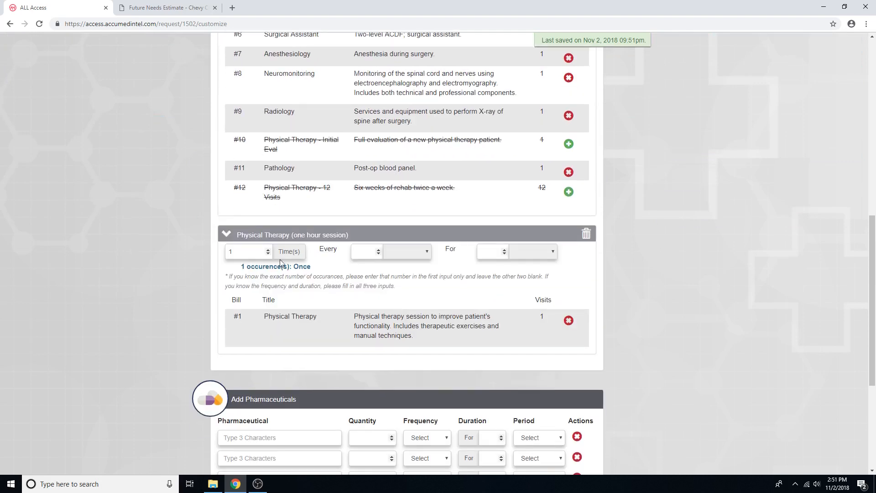
Step: Set the one-hour physical therapy session to 2 times every 1 week for 2 years
{"action": "left_click", "coordinate": [268, 249]}
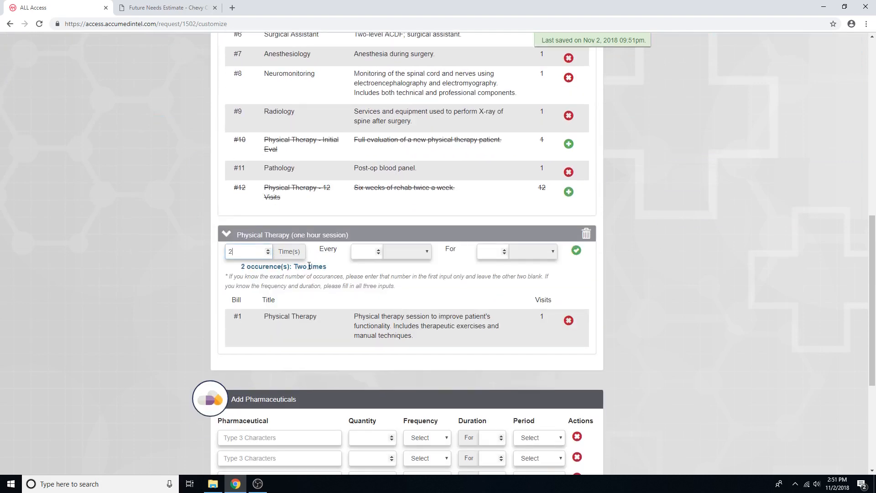
{"action": "left_click", "coordinate": [379, 250]}
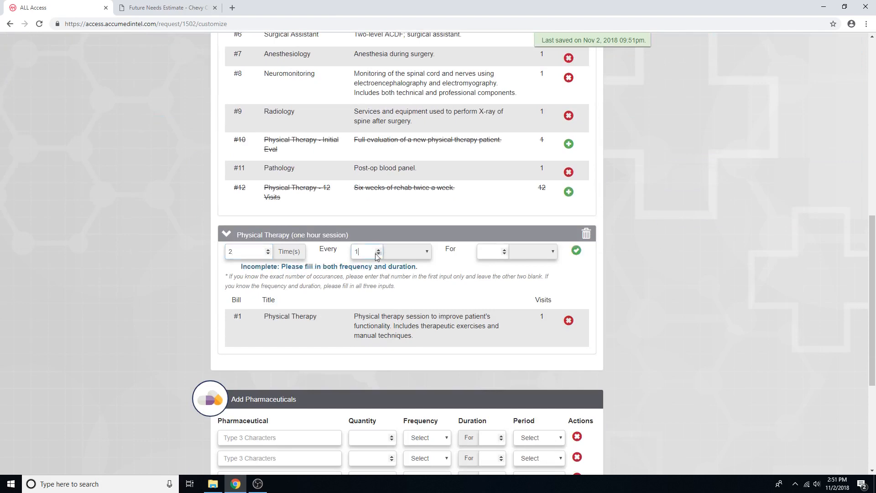
{"action": "left_click", "coordinate": [421, 253]}
{"action": "left_click", "coordinate": [412, 283]}
{"action": "left_click", "coordinate": [504, 250]}
{"action": "left_click", "coordinate": [504, 249]}
{"action": "left_click", "coordinate": [519, 253]}
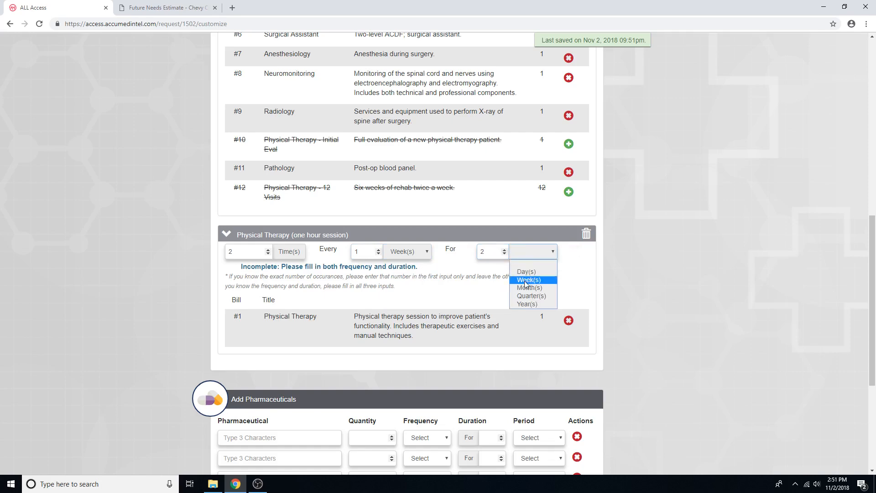
{"action": "left_click", "coordinate": [527, 301]}
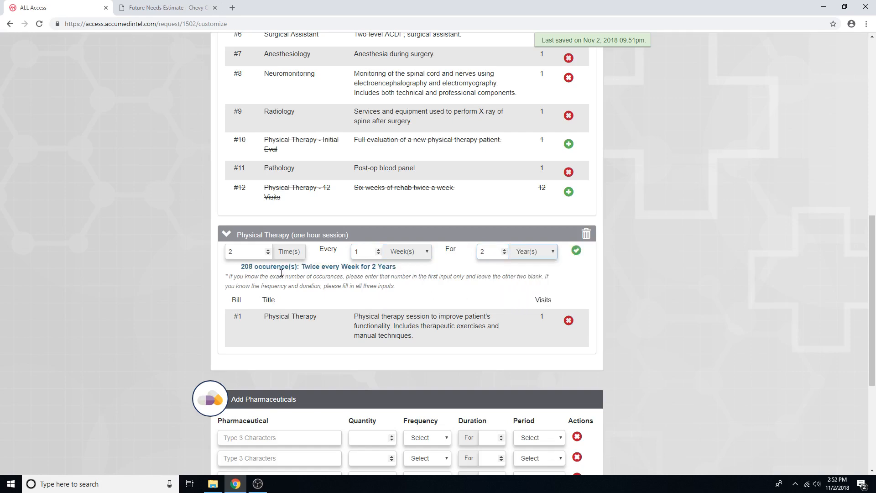
Step: Search the procedures for "ortho follow" and add Follow-Up Evaluation: Orthopedic (25 minutes) to the report
{"action": "scroll", "coordinate": [194, 267], "scroll_direction": "up", "scroll_amount": 7}
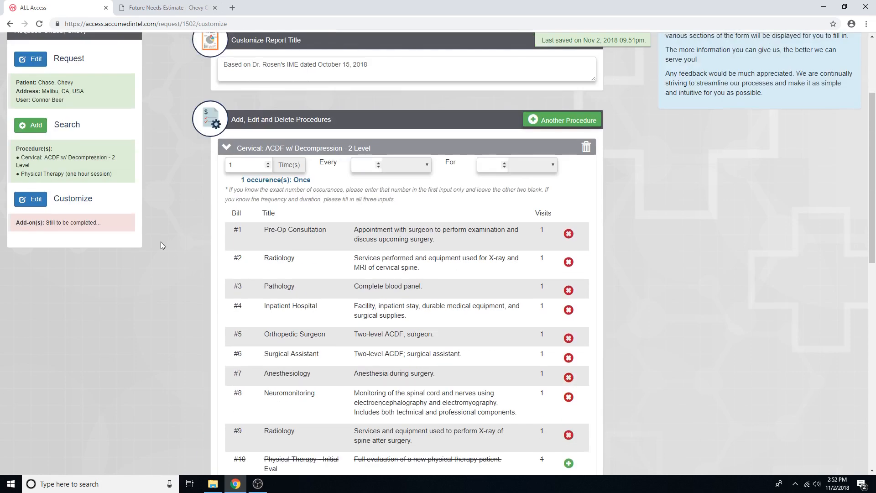
{"action": "scroll", "coordinate": [159, 235], "scroll_direction": "up", "scroll_amount": 3}
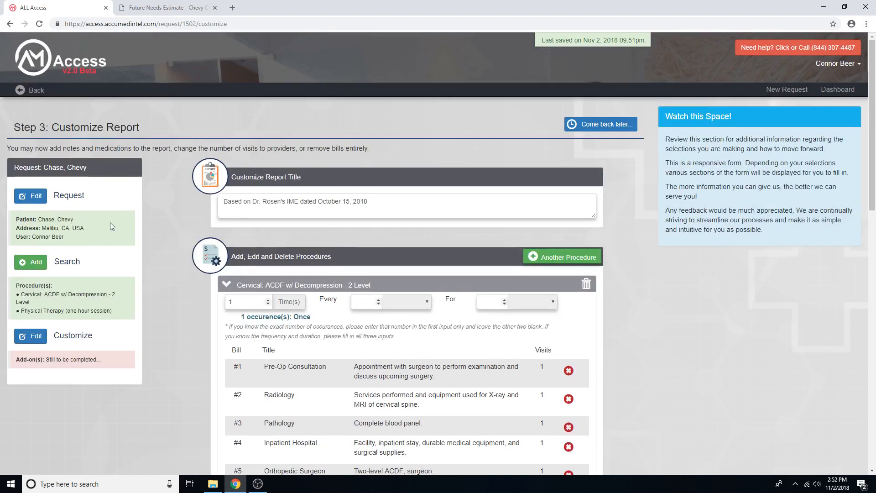
{"action": "left_click", "coordinate": [30, 261]}
{"action": "left_click", "coordinate": [233, 237]}
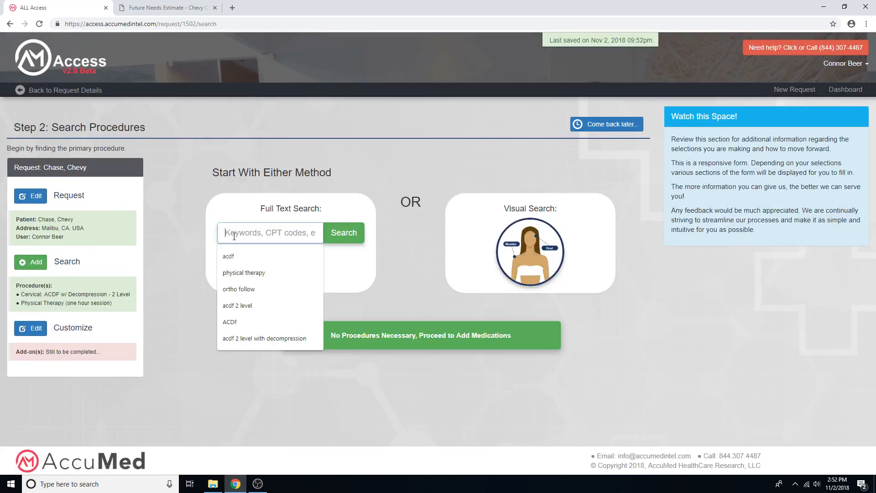
{"action": "type", "text": "ortho follow"}
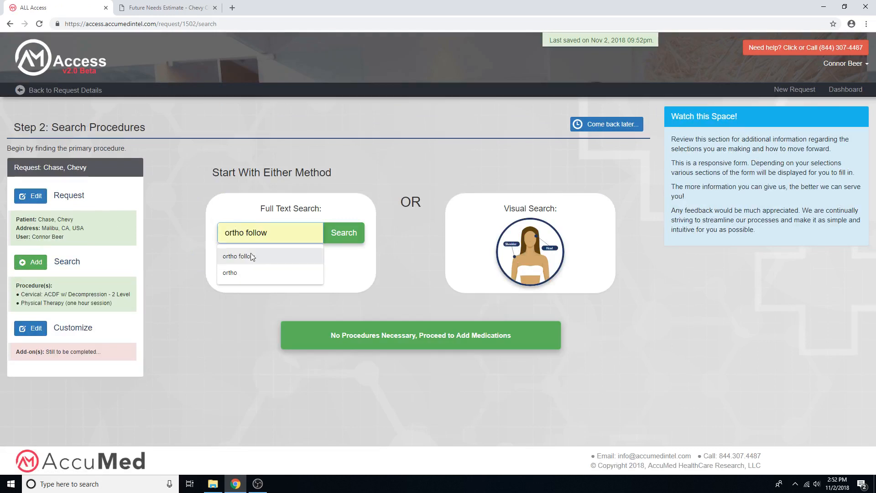
{"action": "left_click", "coordinate": [238, 257]}
{"action": "key", "text": "Return"}
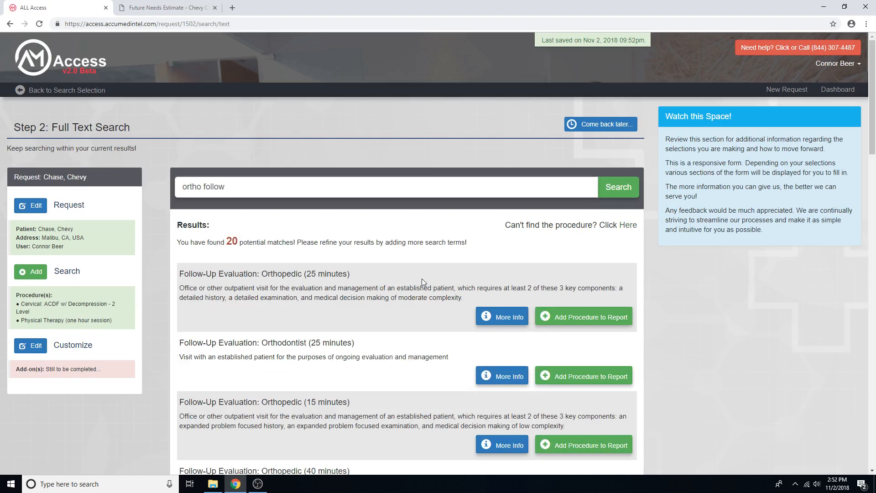
{"action": "left_click", "coordinate": [591, 321]}
Step: Set the orthopedic follow-up evaluation to 1 time every 1 year for 5 years
{"action": "scroll", "coordinate": [446, 314], "scroll_direction": "down", "scroll_amount": 4}
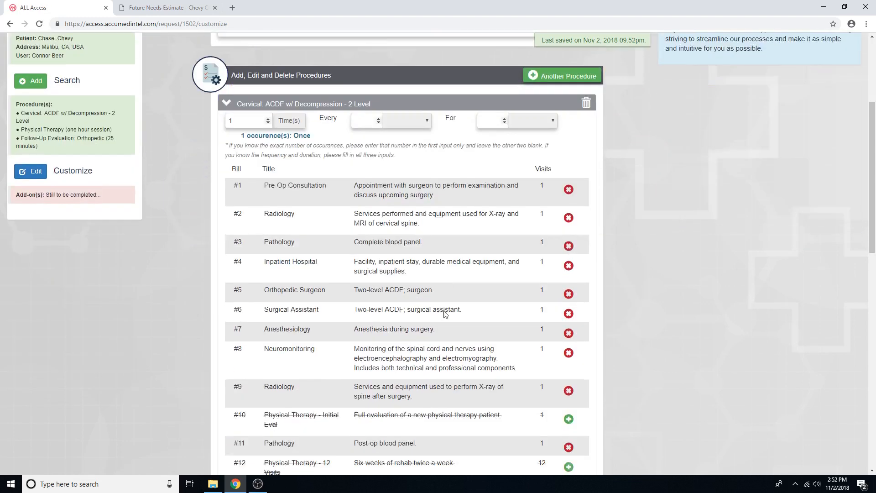
{"action": "scroll", "coordinate": [446, 314], "scroll_direction": "down", "scroll_amount": 9}
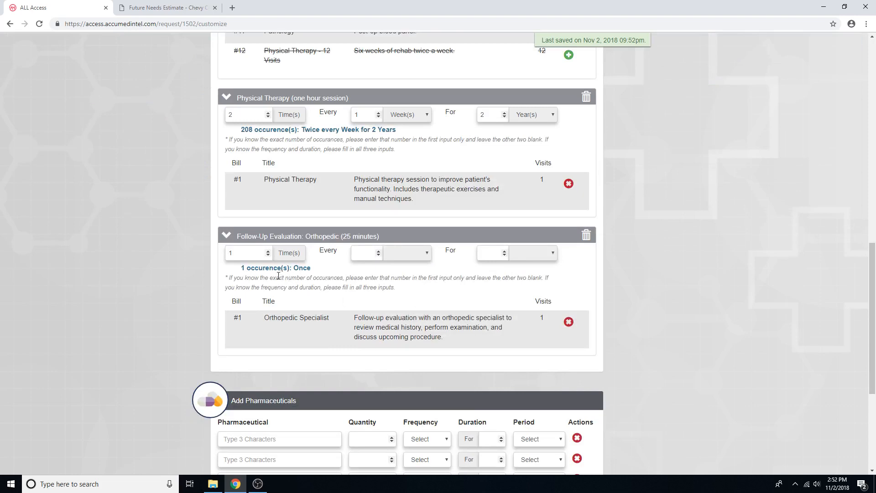
{"action": "left_click", "coordinate": [379, 251]}
{"action": "left_click", "coordinate": [414, 259]}
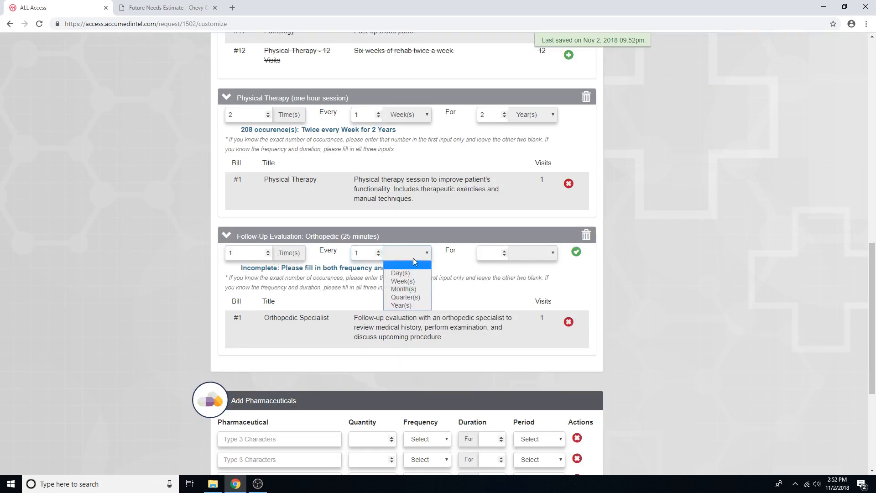
{"action": "left_click", "coordinate": [404, 305]}
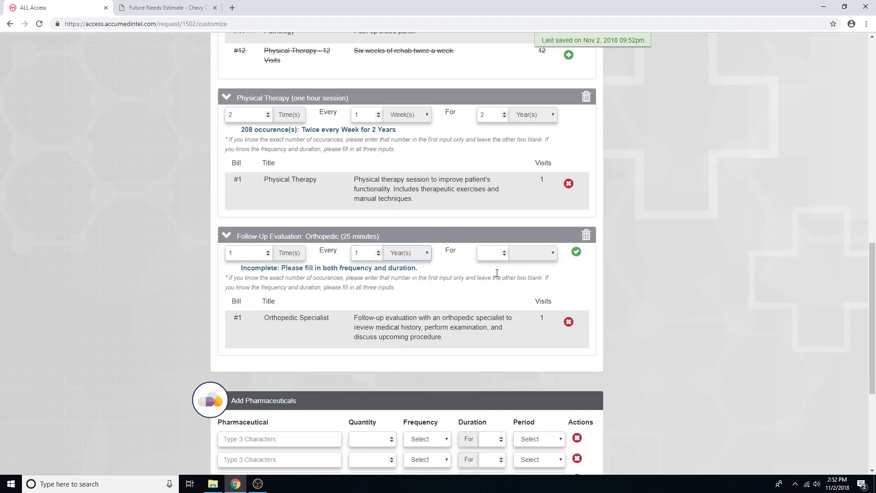
{"action": "left_click", "coordinate": [504, 250]}
{"action": "left_click", "coordinate": [504, 250]}
{"action": "left_click", "coordinate": [504, 250]}
{"action": "left_click", "coordinate": [504, 250]}
{"action": "left_click", "coordinate": [504, 250]}
{"action": "left_click", "coordinate": [532, 253]}
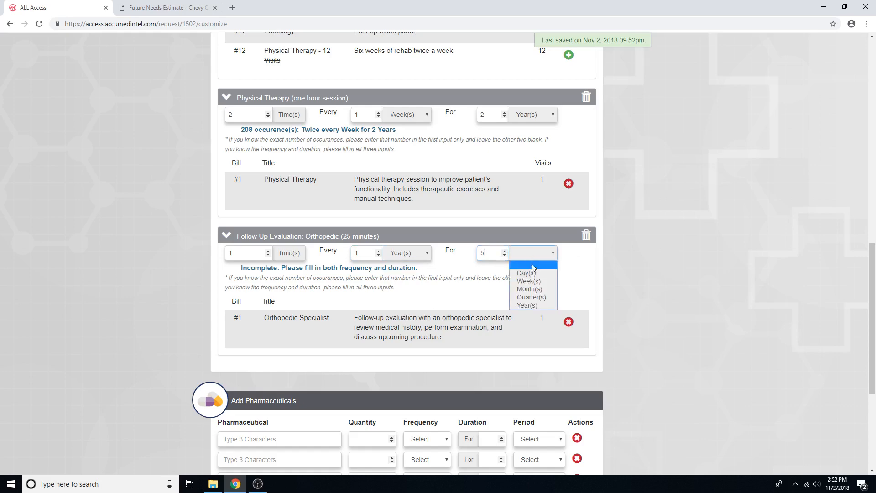
{"action": "left_click", "coordinate": [527, 305]}
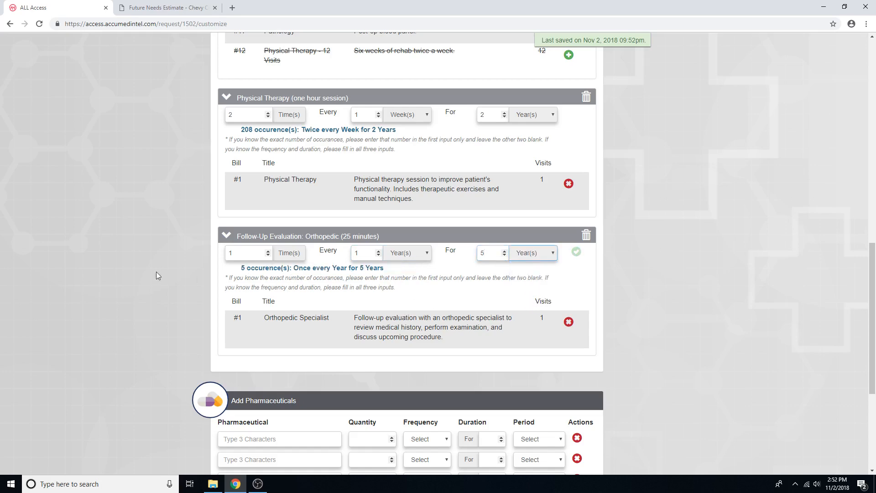
Step: Add Warfarin sodium 1 mg tablet as the first pharmaceutical of the report
{"action": "scroll", "coordinate": [156, 271], "scroll_direction": "down", "scroll_amount": 3}
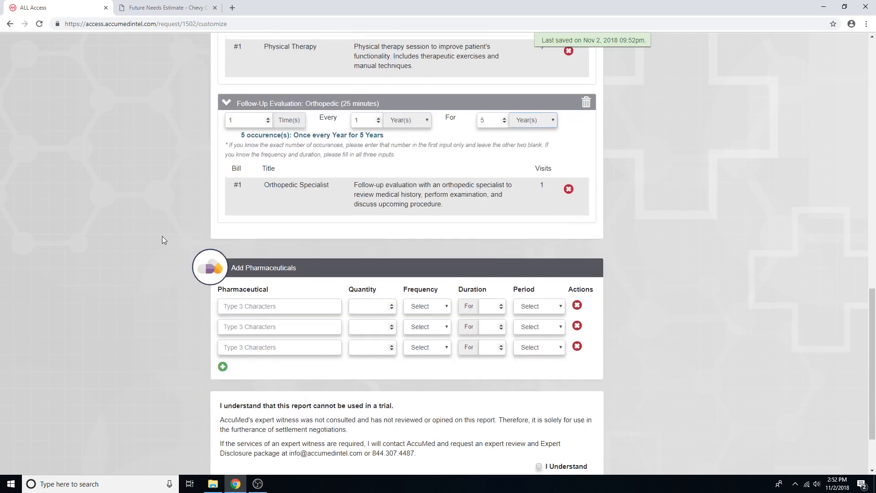
{"action": "scroll", "coordinate": [161, 238], "scroll_direction": "up", "scroll_amount": 5}
{"action": "scroll", "coordinate": [160, 240], "scroll_direction": "down", "scroll_amount": 4}
{"action": "scroll", "coordinate": [158, 240], "scroll_direction": "down", "scroll_amount": 2}
{"action": "left_click", "coordinate": [231, 256]}
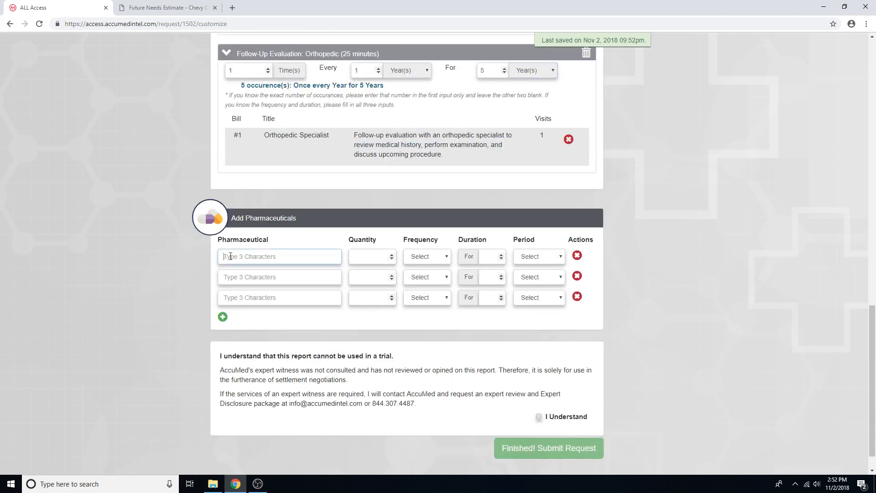
{"action": "type", "text": "arfar"}
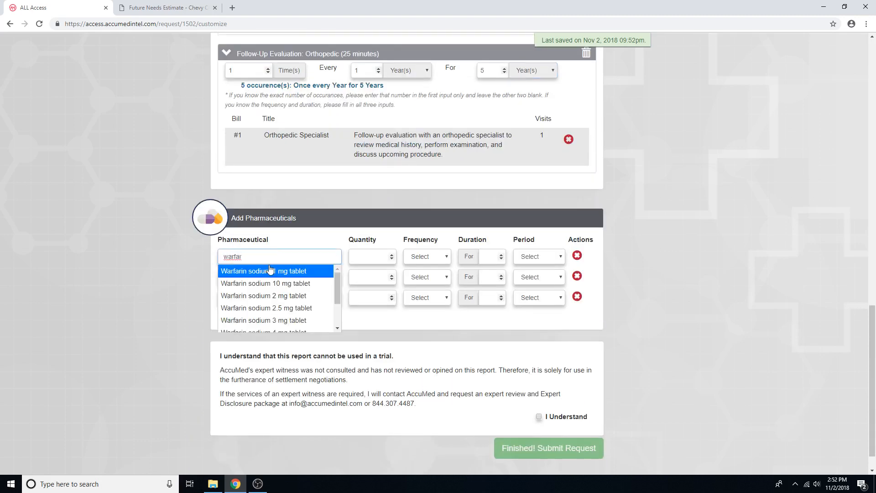
{"action": "left_click", "coordinate": [269, 270]}
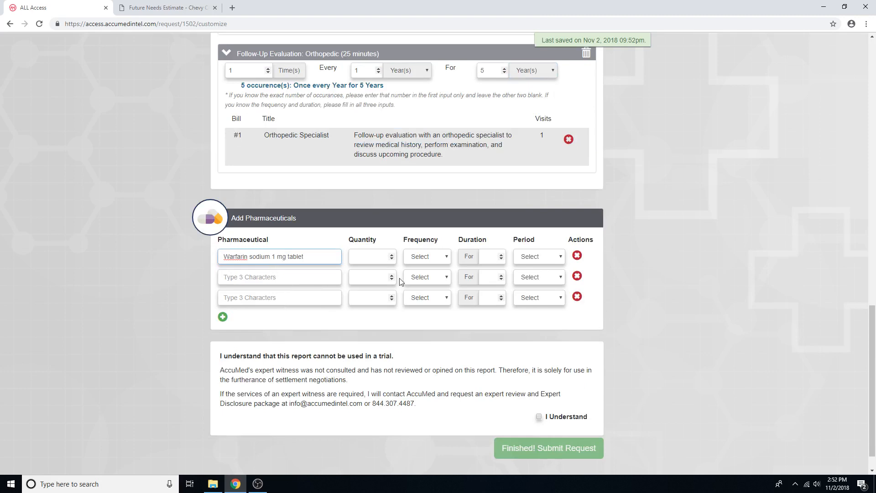
Step: Set the warfarin prescription to a quantity of 2 daily for 30 days
{"action": "left_click", "coordinate": [391, 254]}
{"action": "left_click", "coordinate": [391, 254]}
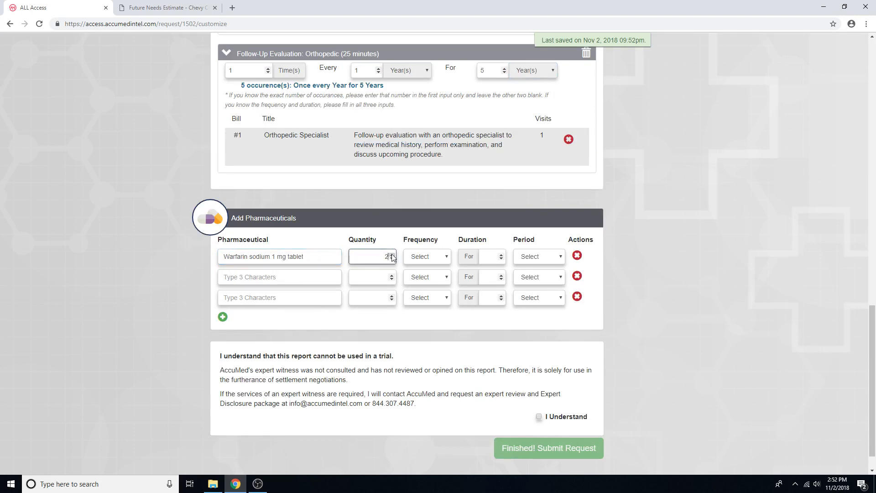
{"action": "left_click", "coordinate": [432, 261]}
{"action": "left_click", "coordinate": [431, 275]}
{"action": "left_click", "coordinate": [490, 259]}
{"action": "left_click", "coordinate": [530, 256]}
{"action": "left_click", "coordinate": [537, 277]}
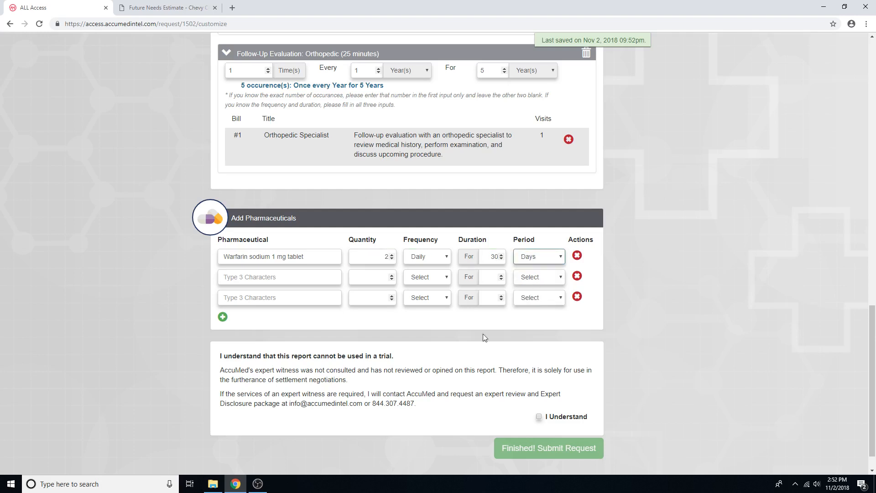
Step: Acknowledge that the report cannot be used in a trial and submit the finished request
{"action": "scroll", "coordinate": [355, 343], "scroll_direction": "down", "scroll_amount": 1}
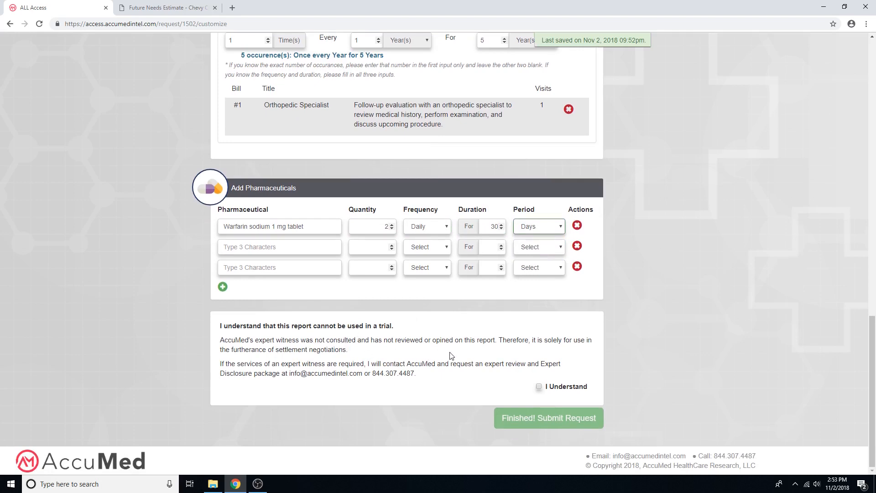
{"action": "left_click", "coordinate": [539, 387]}
{"action": "left_click", "coordinate": [531, 420]}
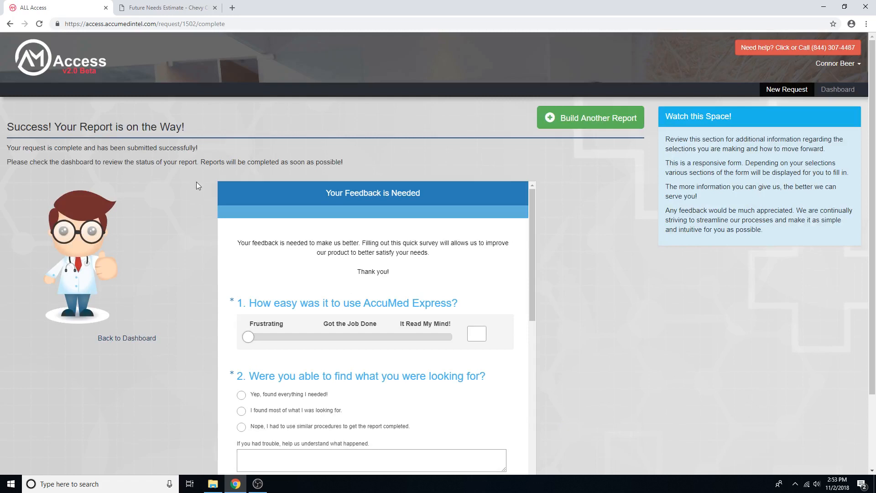
Step: Switch to the Future Needs Estimate PDF and review its reasonable value summary and the itemized bills of the cervical ACDF procedure
{"action": "left_click", "coordinate": [170, 8]}
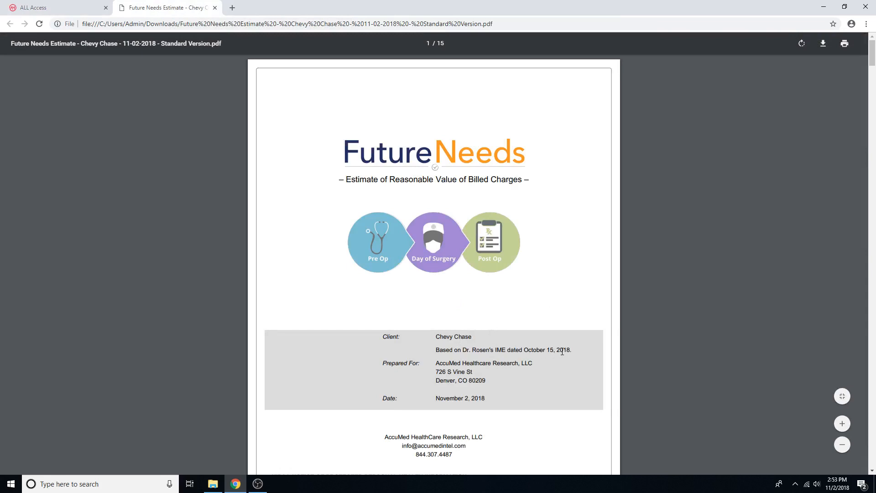
{"action": "scroll", "coordinate": [565, 338], "scroll_direction": "down", "scroll_amount": 8}
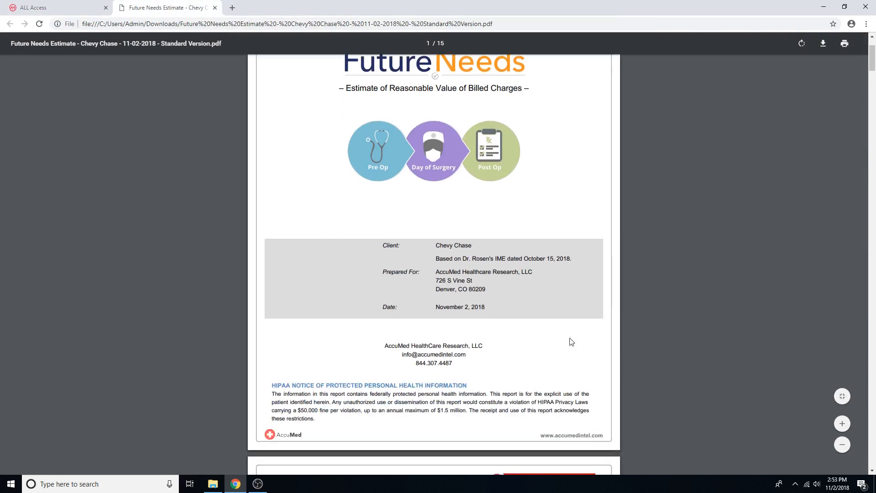
{"action": "scroll", "coordinate": [563, 335], "scroll_direction": "down", "scroll_amount": 2}
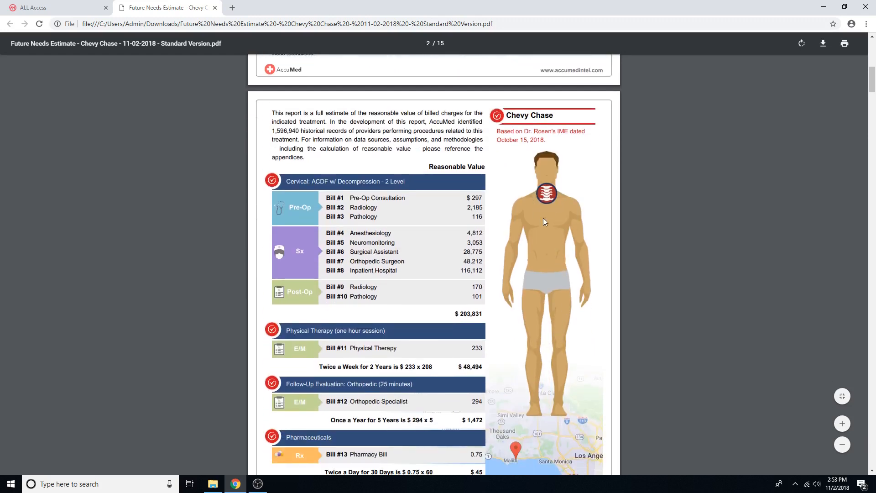
{"action": "scroll", "coordinate": [477, 271], "scroll_direction": "down", "scroll_amount": 1}
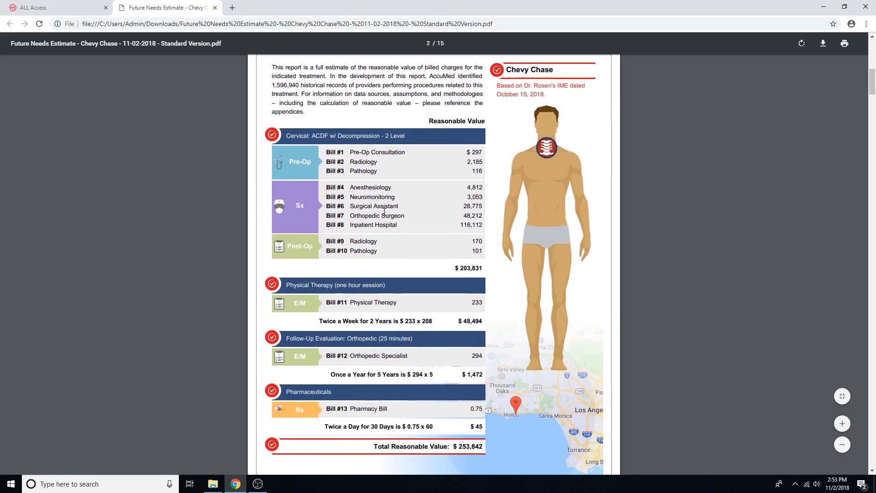
{"action": "scroll", "coordinate": [409, 312], "scroll_direction": "down", "scroll_amount": 1}
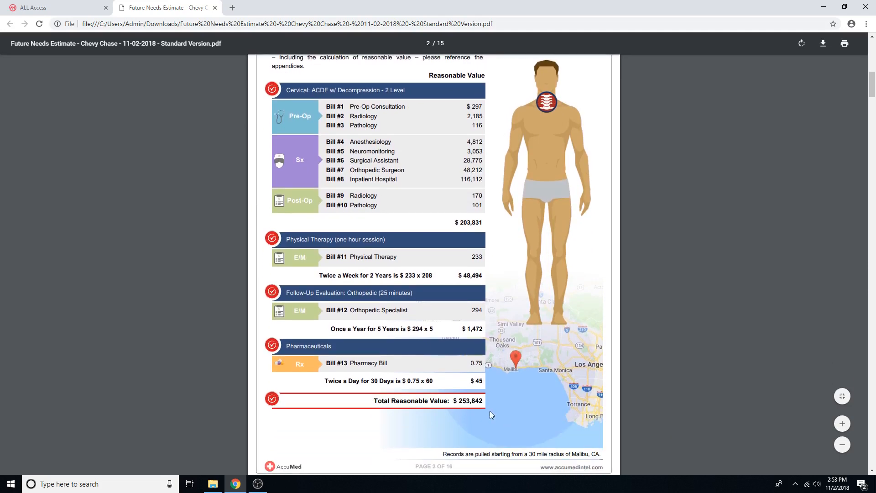
{"action": "scroll", "coordinate": [493, 296], "scroll_direction": "down", "scroll_amount": 7}
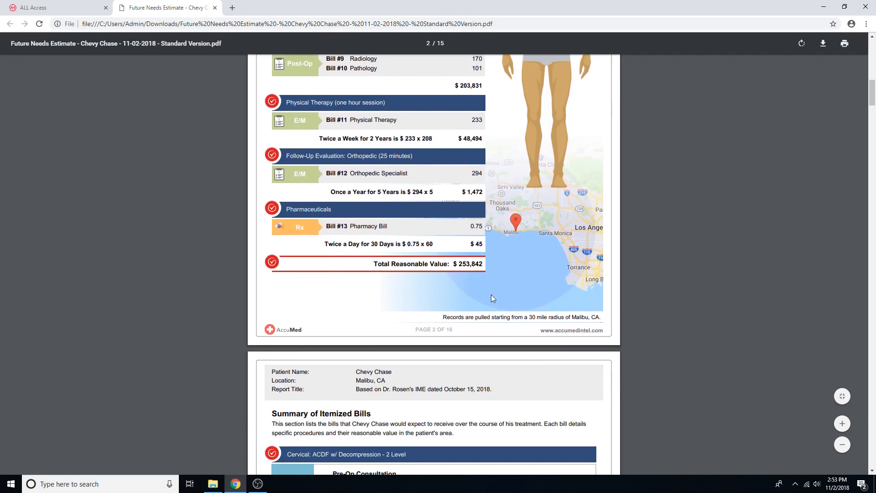
{"action": "scroll", "coordinate": [491, 296], "scroll_direction": "down", "scroll_amount": 7}
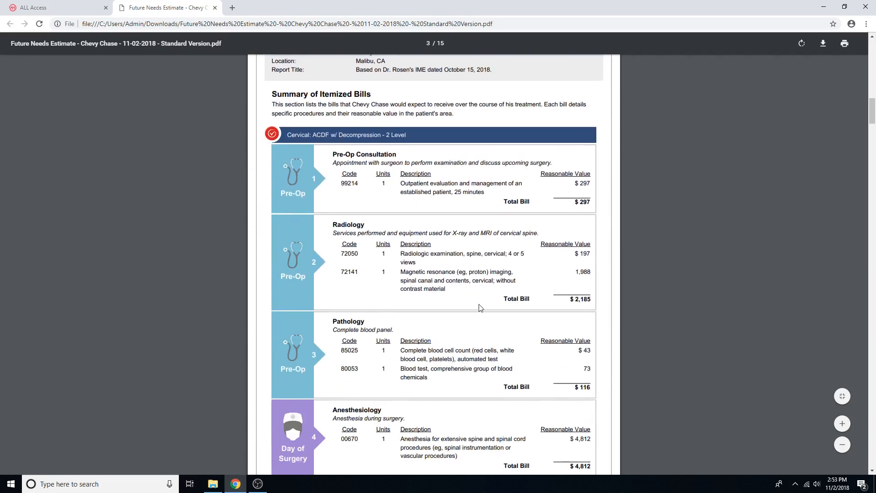
{"action": "scroll", "coordinate": [477, 307], "scroll_direction": "down", "scroll_amount": 3}
{"action": "scroll", "coordinate": [473, 301], "scroll_direction": "down", "scroll_amount": 8}
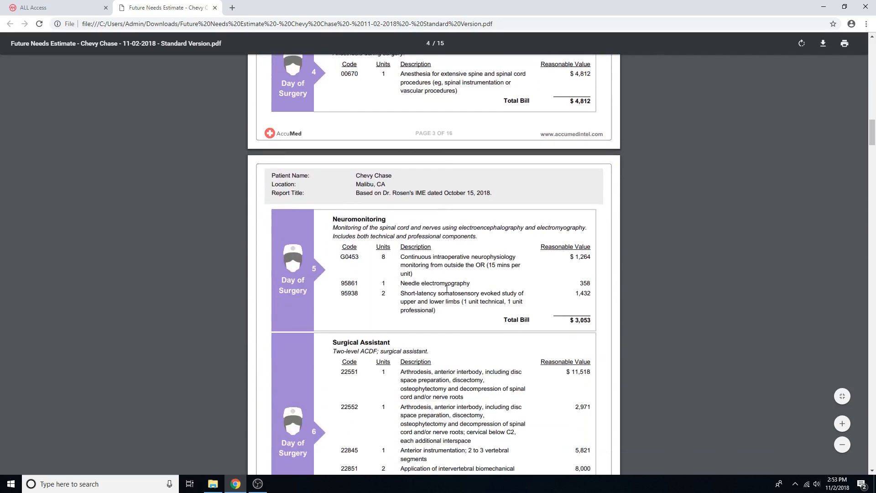
{"action": "scroll", "coordinate": [446, 288], "scroll_direction": "down", "scroll_amount": 20}
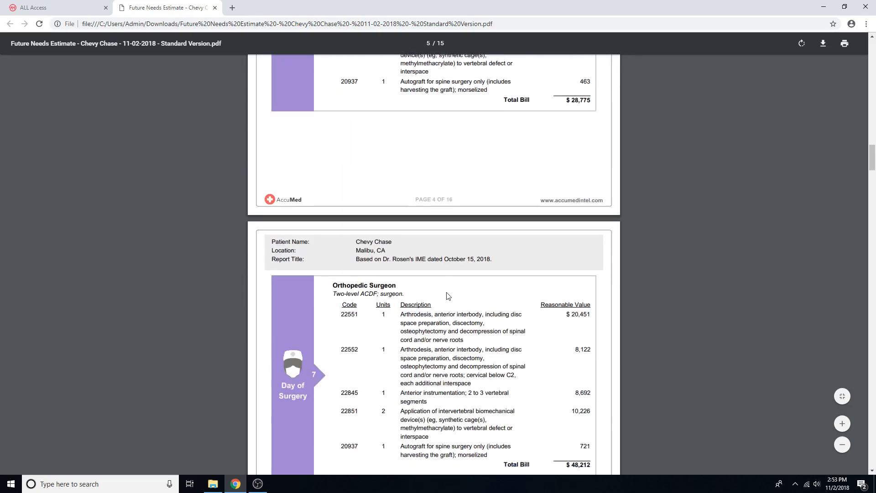
Step: Examine the report's provider location map and its appendices on data sources, methodologies and supporting code detail
{"action": "scroll", "coordinate": [447, 295], "scroll_direction": "down", "scroll_amount": 13}
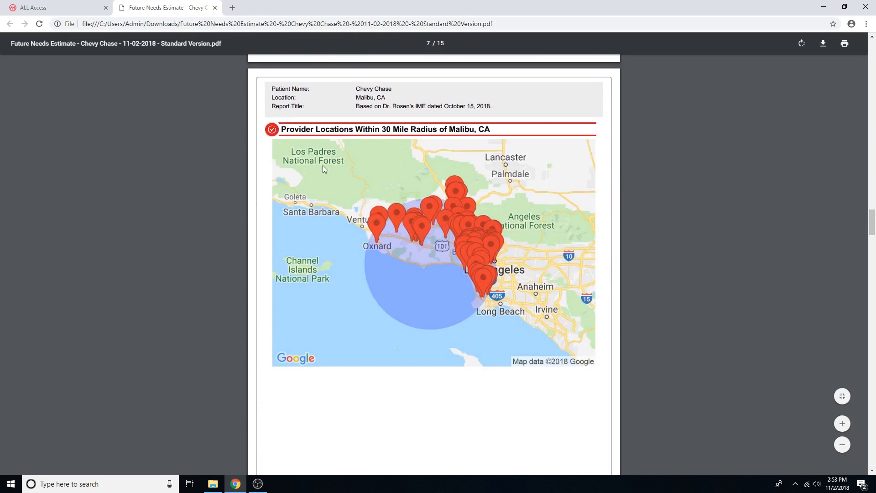
{"action": "scroll", "coordinate": [441, 277], "scroll_direction": "down", "scroll_amount": 10}
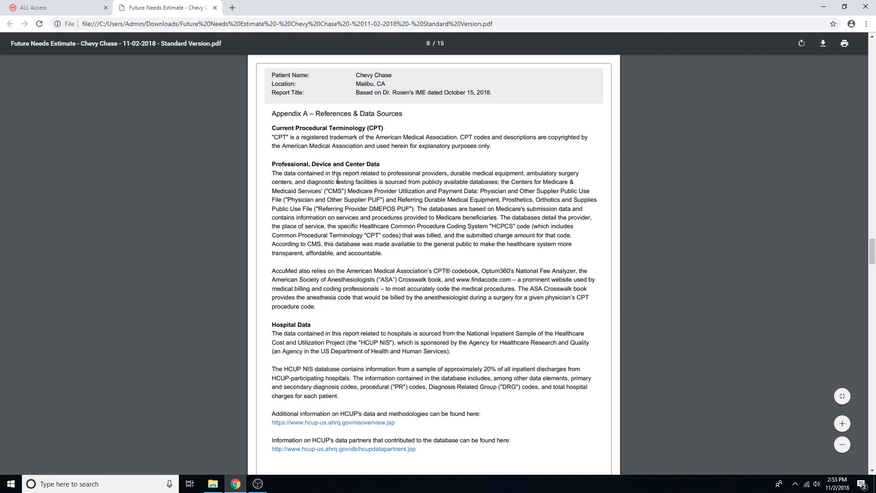
{"action": "scroll", "coordinate": [416, 240], "scroll_direction": "down", "scroll_amount": 15}
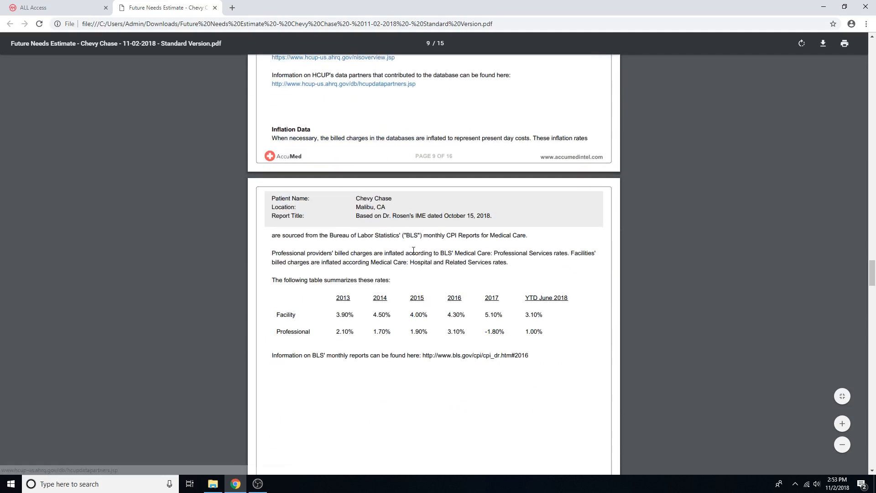
{"action": "scroll", "coordinate": [414, 250], "scroll_direction": "down", "scroll_amount": 2}
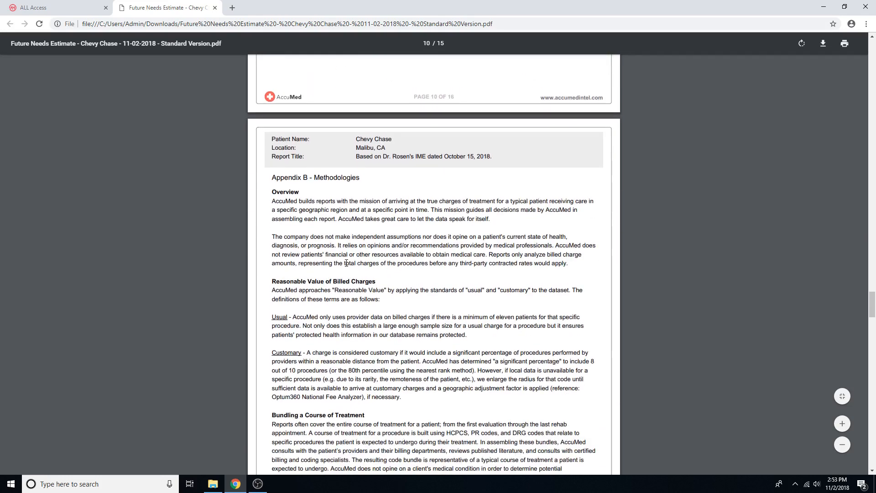
{"action": "scroll", "coordinate": [346, 264], "scroll_direction": "down", "scroll_amount": 1}
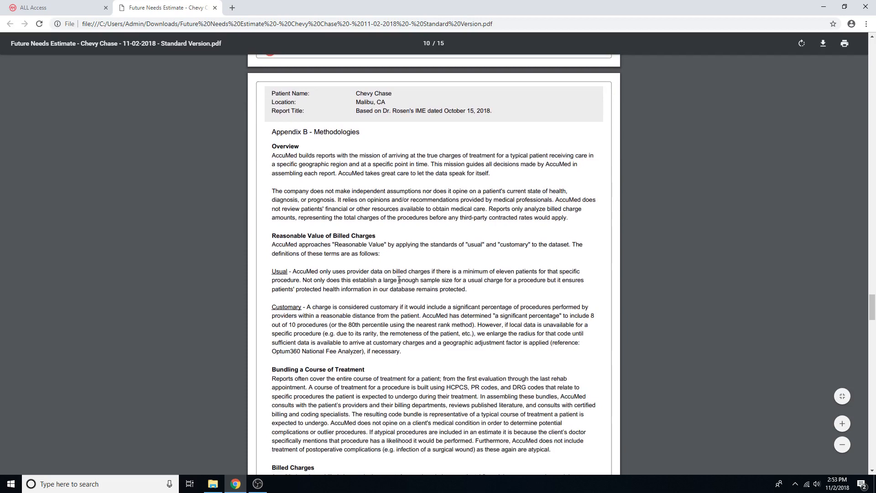
{"action": "scroll", "coordinate": [399, 280], "scroll_direction": "down", "scroll_amount": 19}
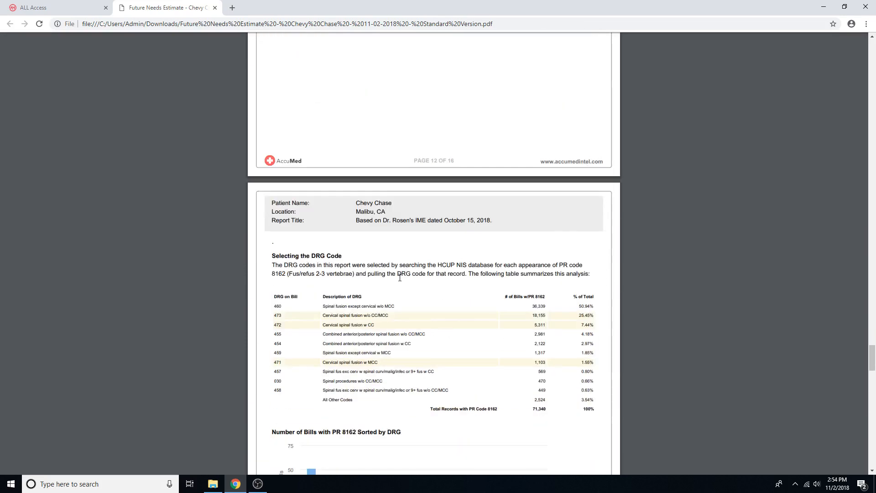
{"action": "scroll", "coordinate": [399, 277], "scroll_direction": "down", "scroll_amount": 14}
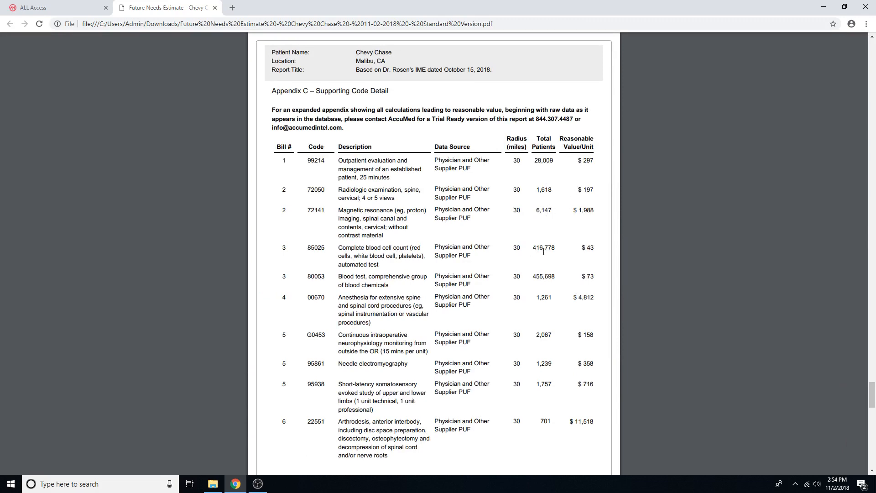
{"action": "scroll", "coordinate": [543, 263], "scroll_direction": "down", "scroll_amount": 9}
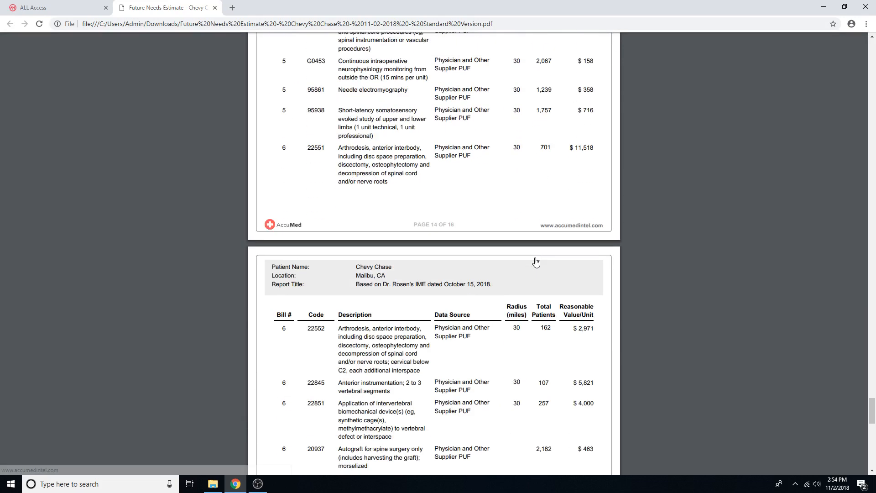
{"action": "scroll", "coordinate": [531, 290], "scroll_direction": "down", "scroll_amount": 11}
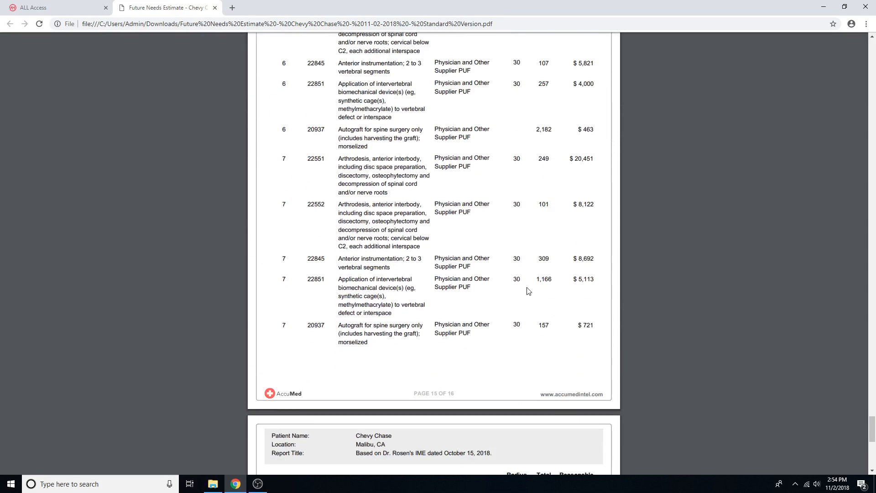
{"action": "scroll", "coordinate": [531, 289], "scroll_direction": "down", "scroll_amount": 2}
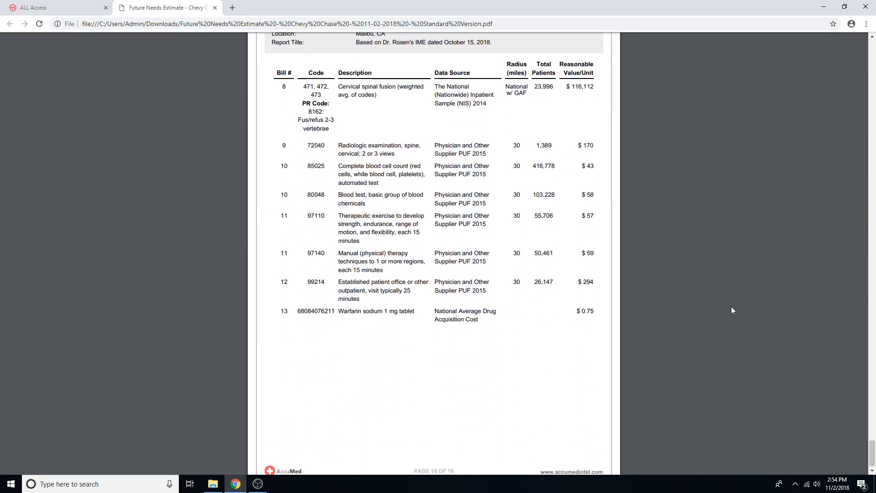